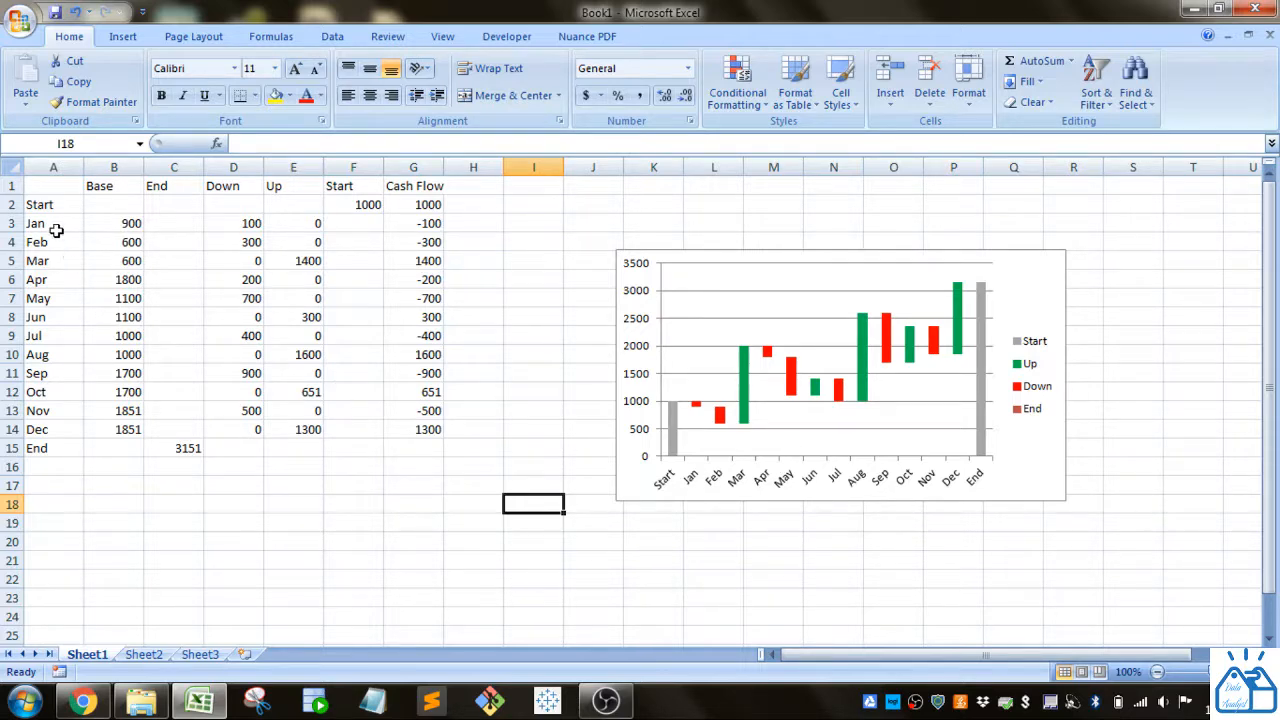
# Step: Select the month labels together with the Cash Flow column, then clear the selection
pyautogui.moveTo(52, 230); pyautogui.dragTo(46, 428)
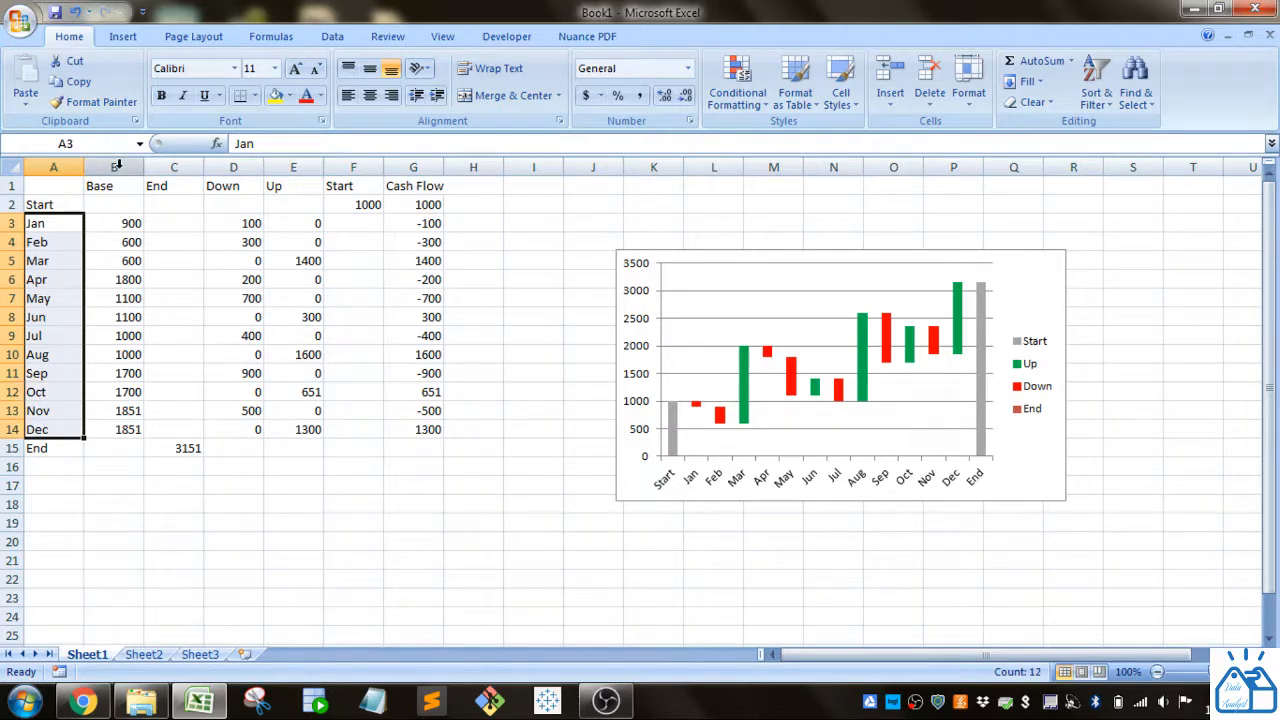
pyautogui.click(410, 167)
pyautogui.keyDown('ctrl'); pyautogui.click(75, 167); pyautogui.keyUp('ctrl')
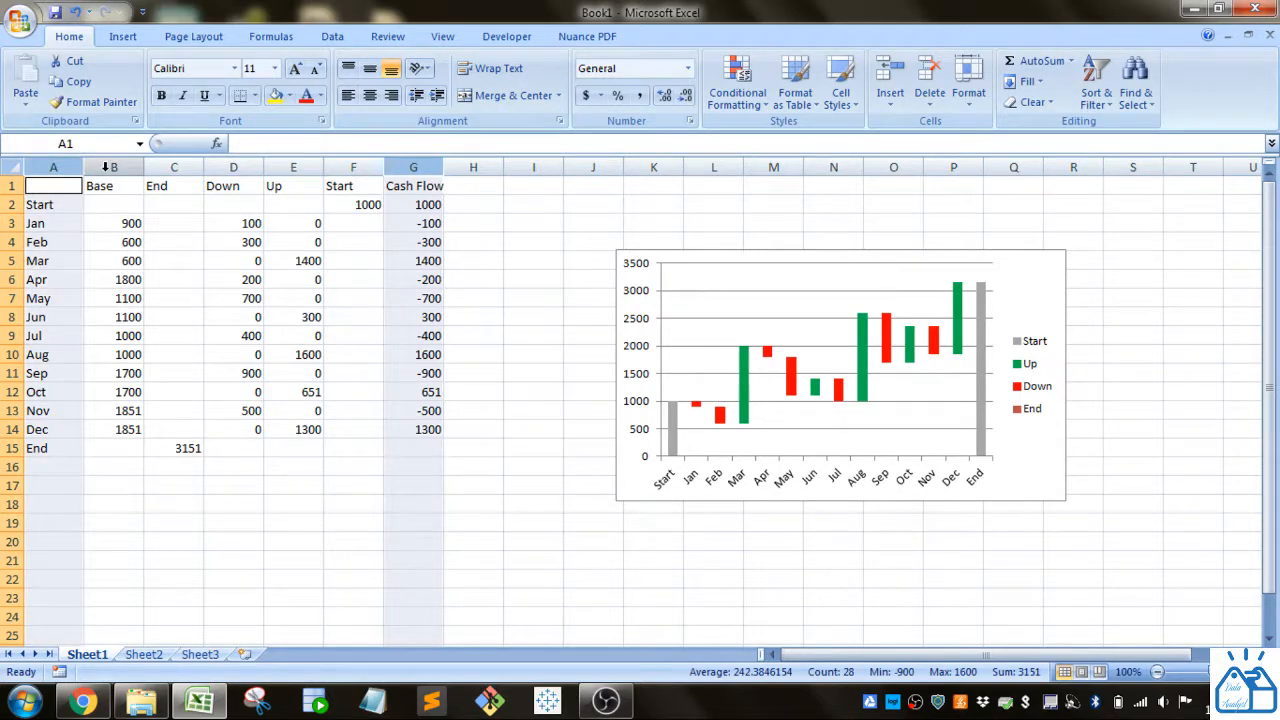
pyautogui.click(171, 262)
# Step: Select the helper columns Base through Start, check their context menu, and deselect them
pyautogui.click(114, 189)
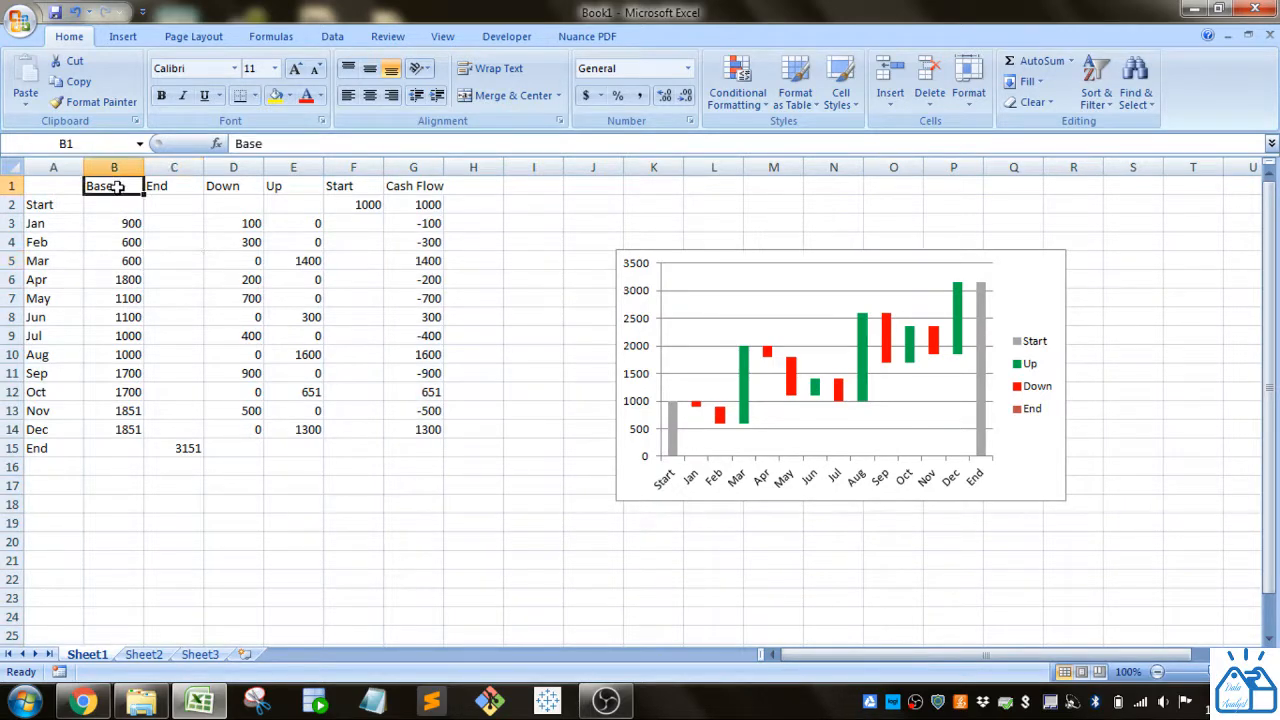
pyautogui.moveTo(113, 167); pyautogui.dragTo(361, 155)
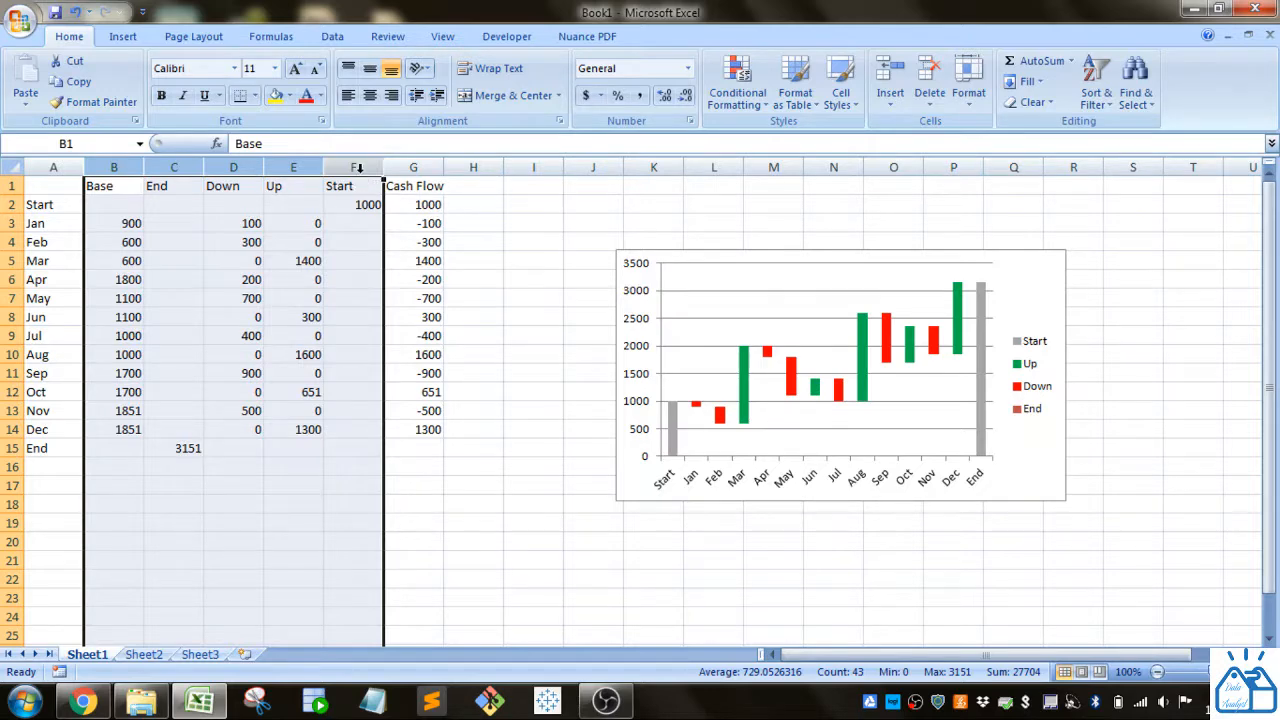
pyautogui.rightClick(361, 172)
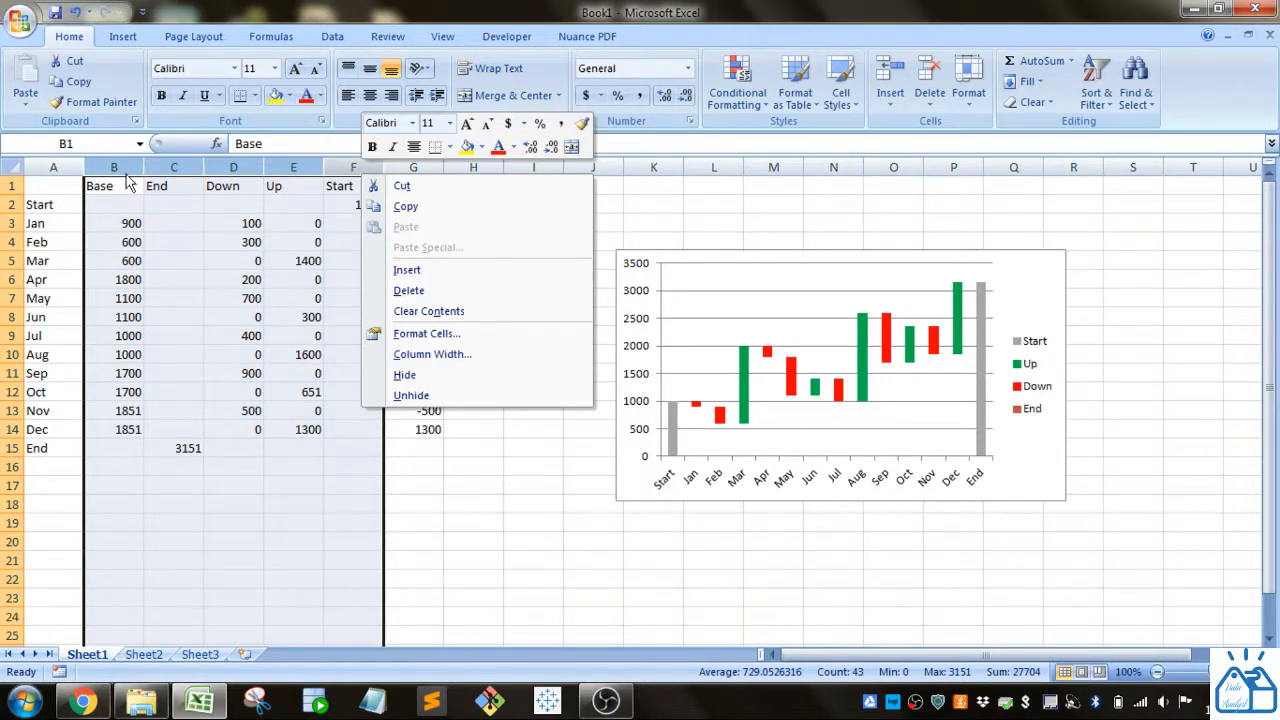
pyautogui.click(250, 247)
pyautogui.click(122, 188)
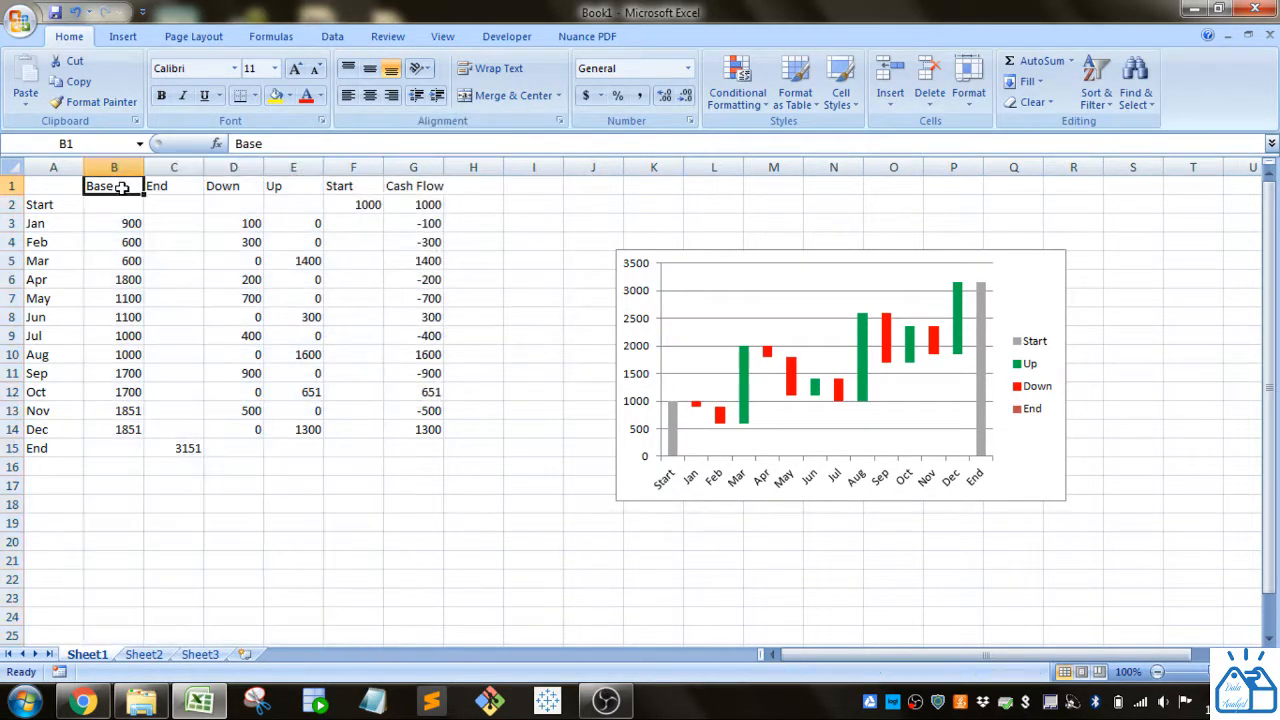
# Step: Point out the End, Down, Up and Start helper column headings
pyautogui.click(162, 188)
pyautogui.click(250, 190)
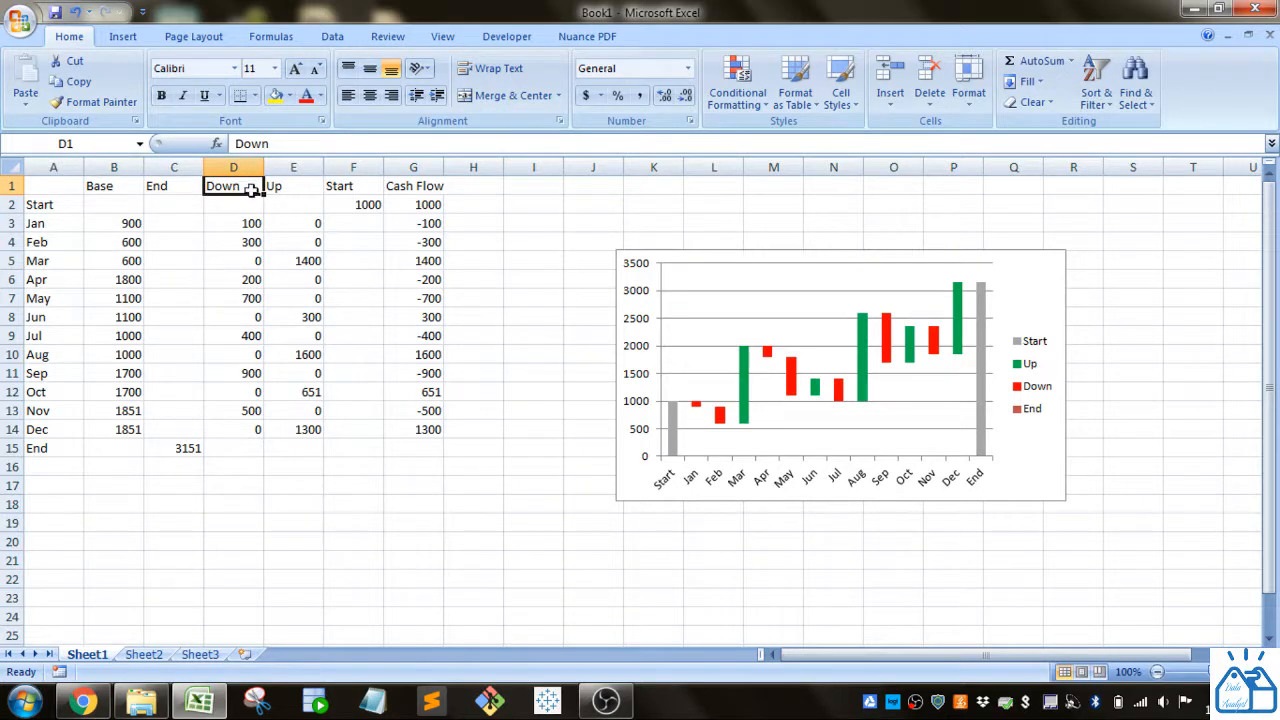
pyautogui.click(289, 200)
pyautogui.click(373, 183)
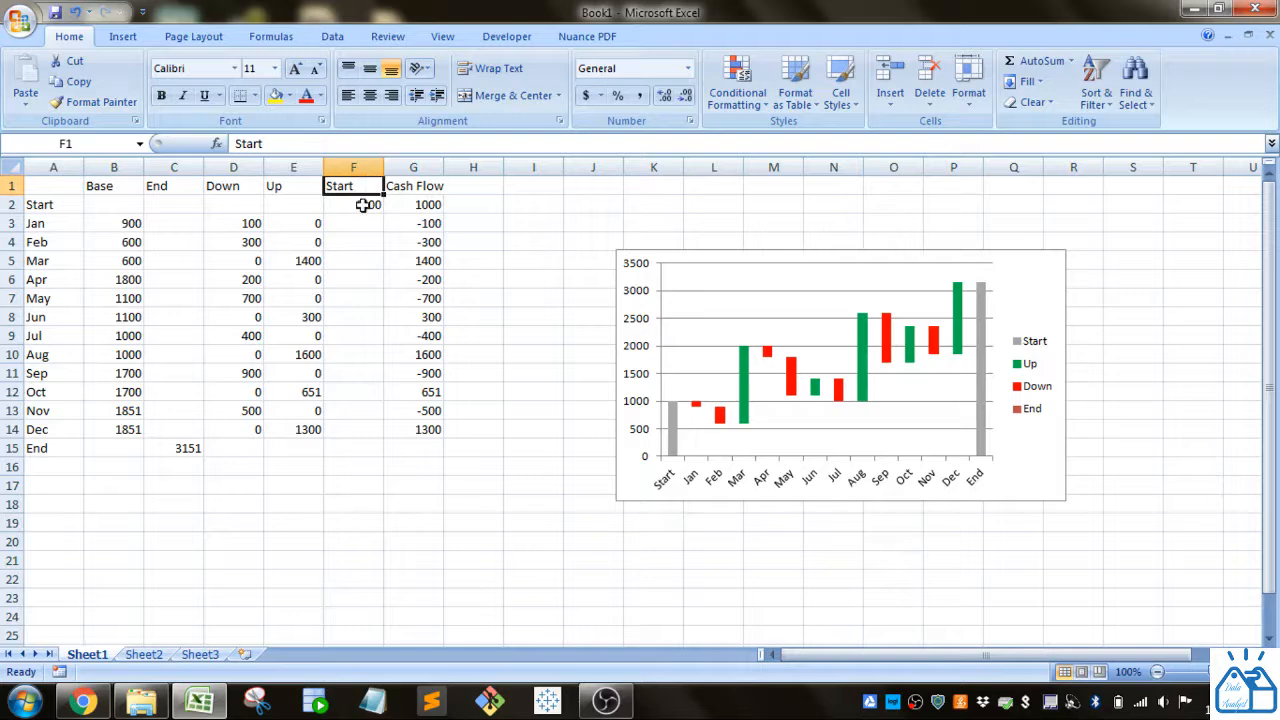
# Step: Show that the Start formula links to the opening cash flow value 1000 in G2
pyautogui.click(363, 204)
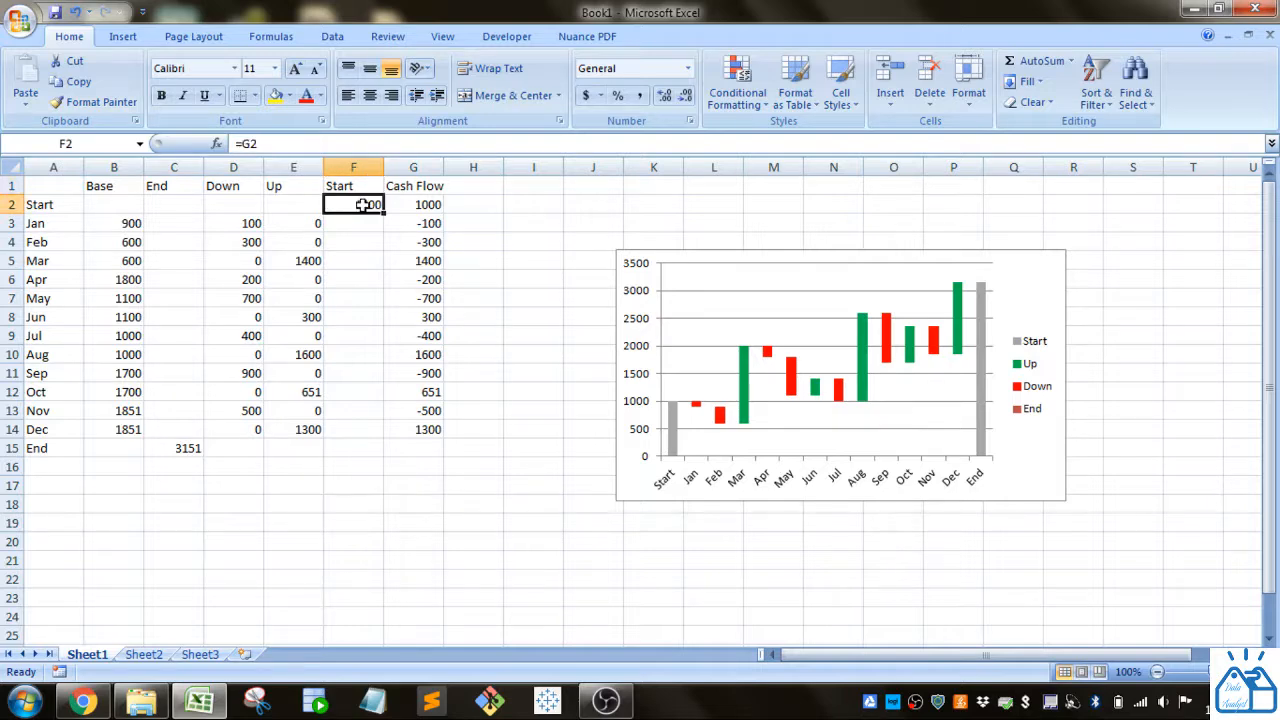
pyautogui.click(420, 203)
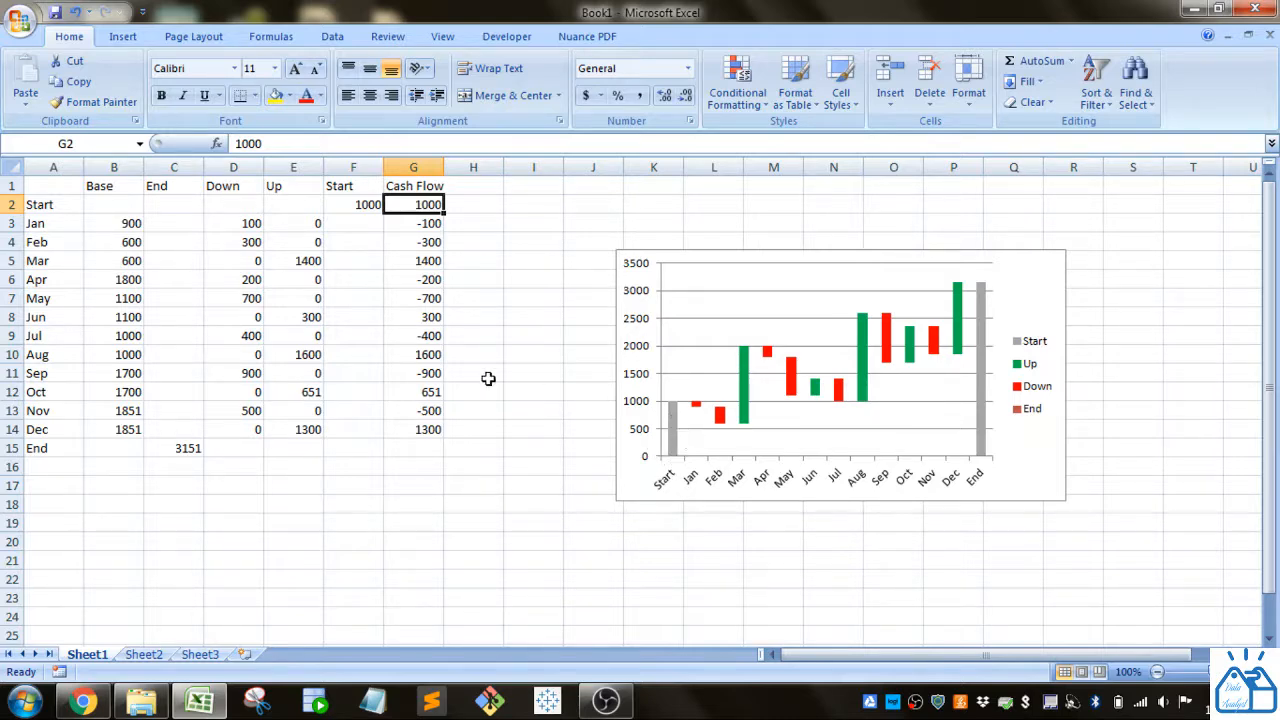
pyautogui.click(357, 205)
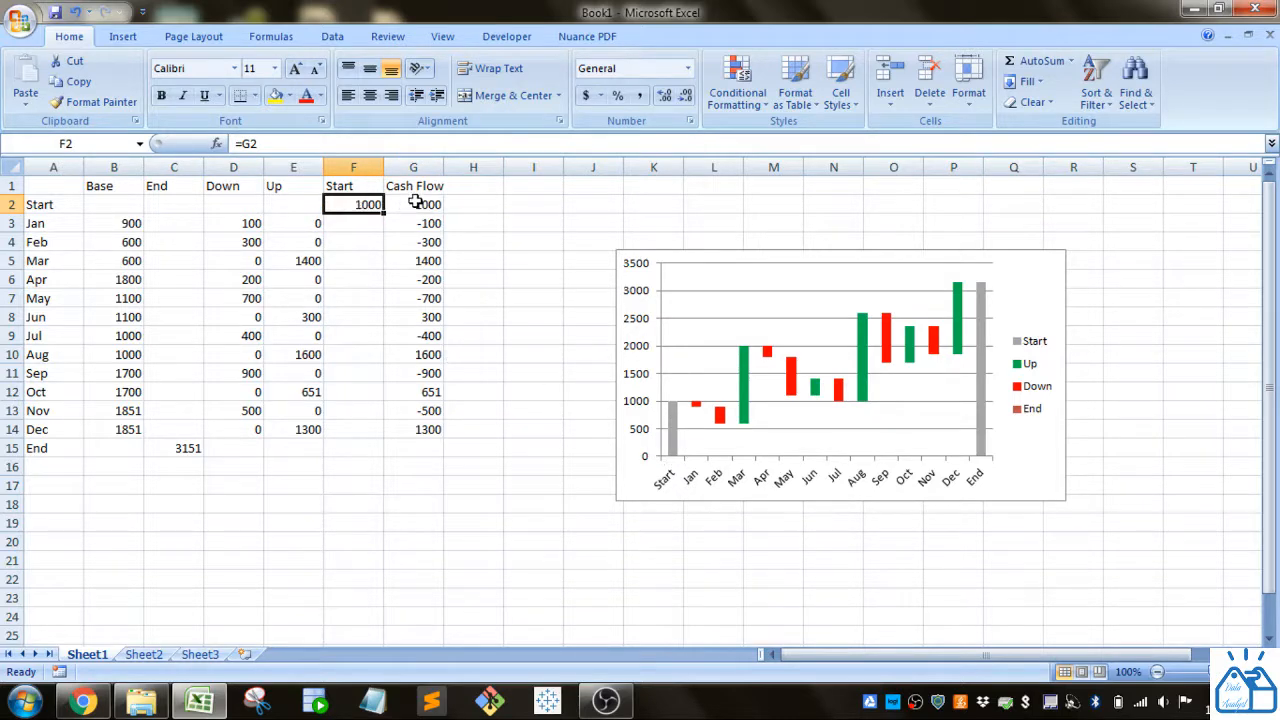
pyautogui.click(414, 202)
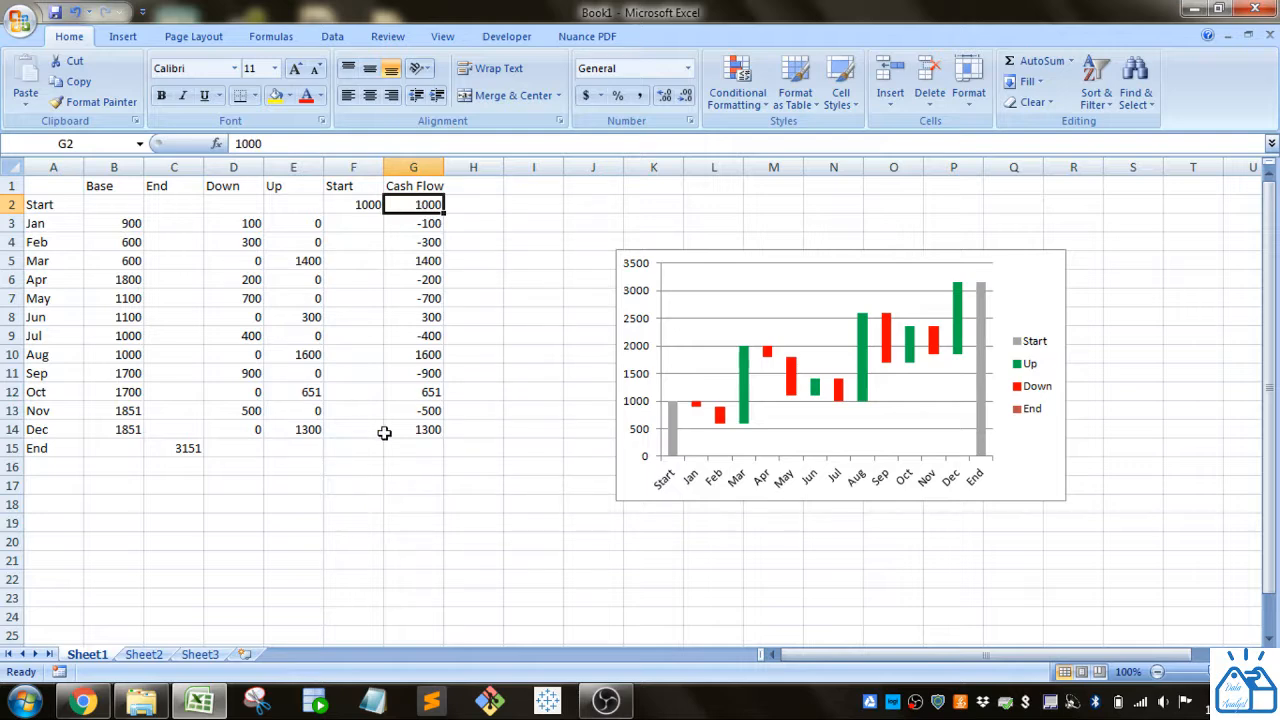
# Step: Inspect the January Down formula, then edit and confirm the January Up formula
pyautogui.click(245, 224)
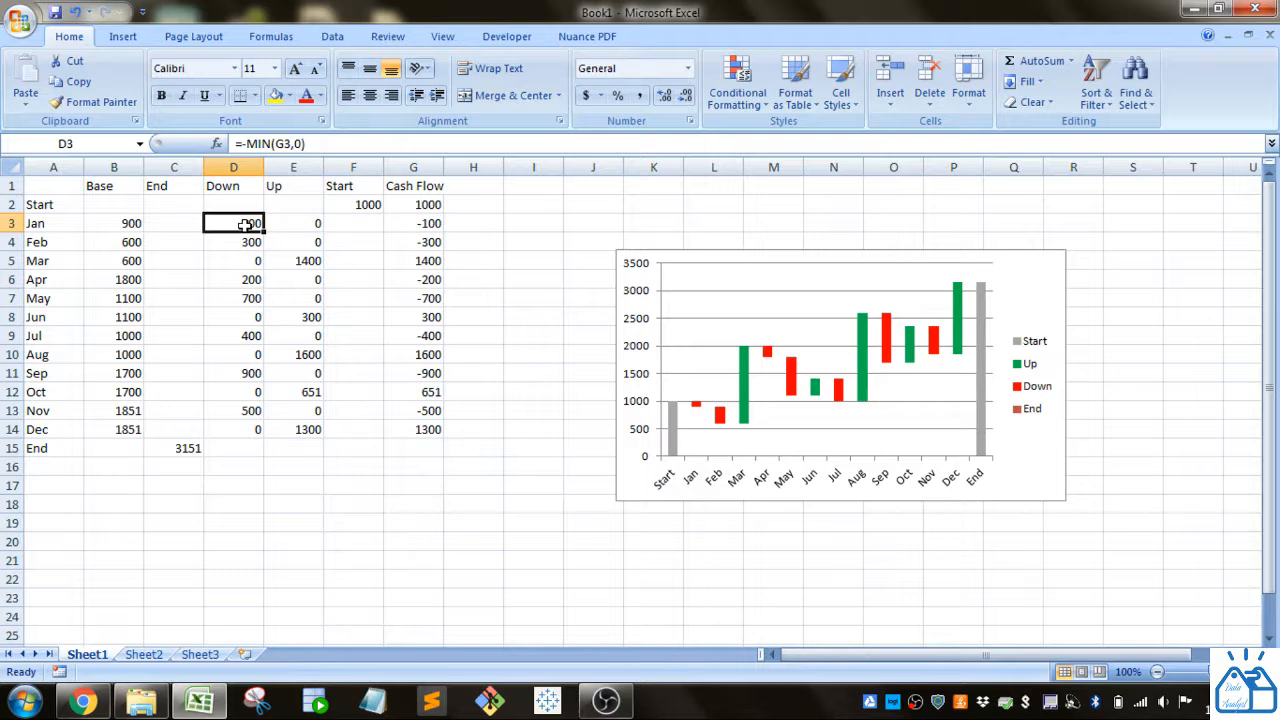
pyautogui.click(298, 224)
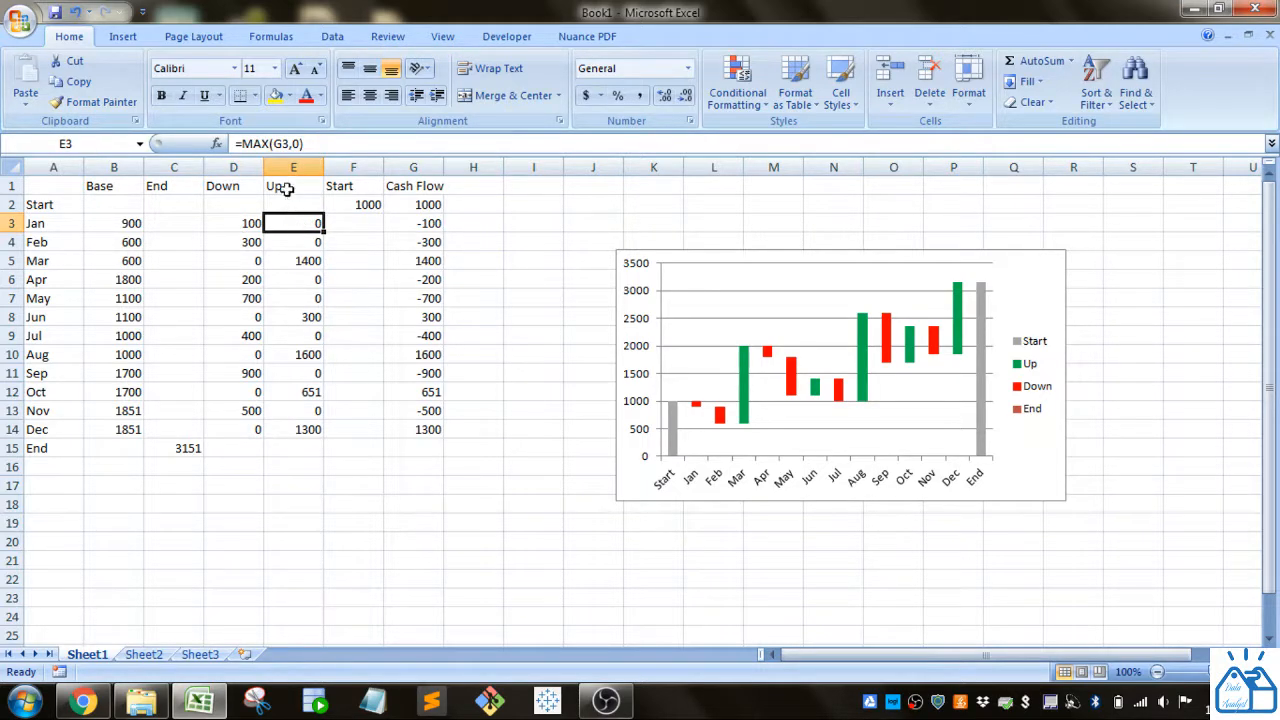
pyautogui.click(285, 144)
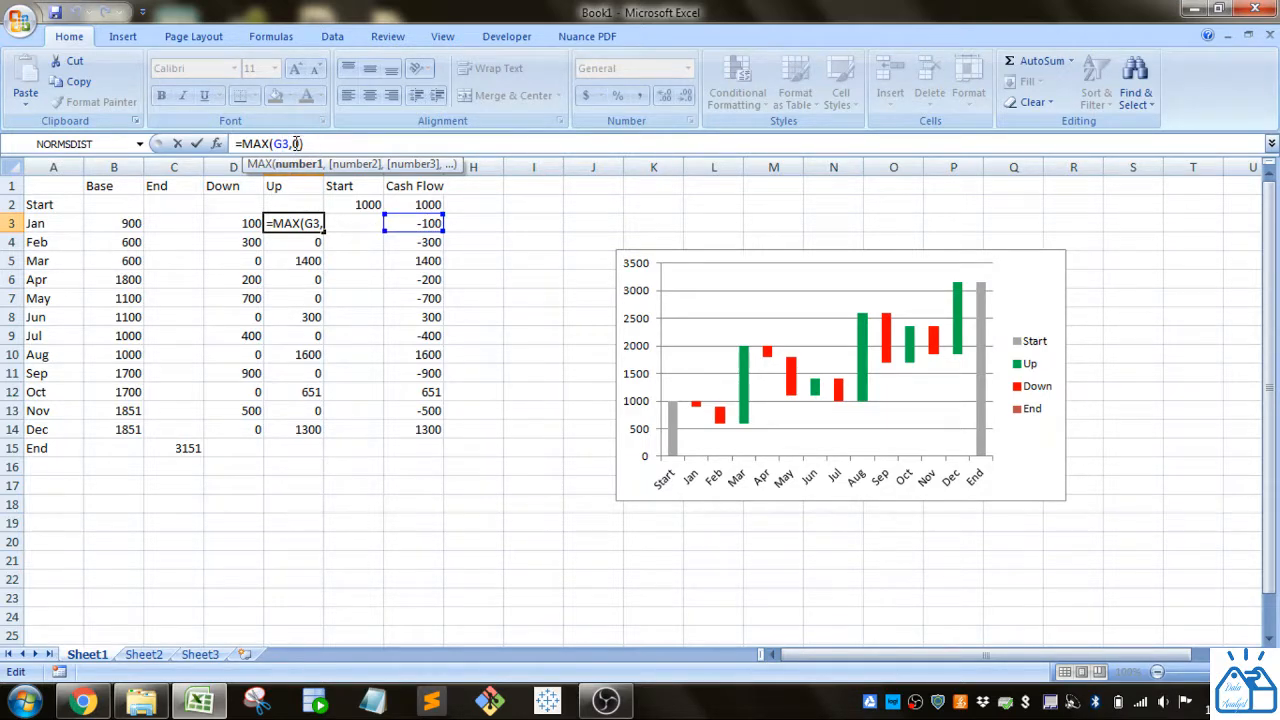
pyautogui.press('Return')
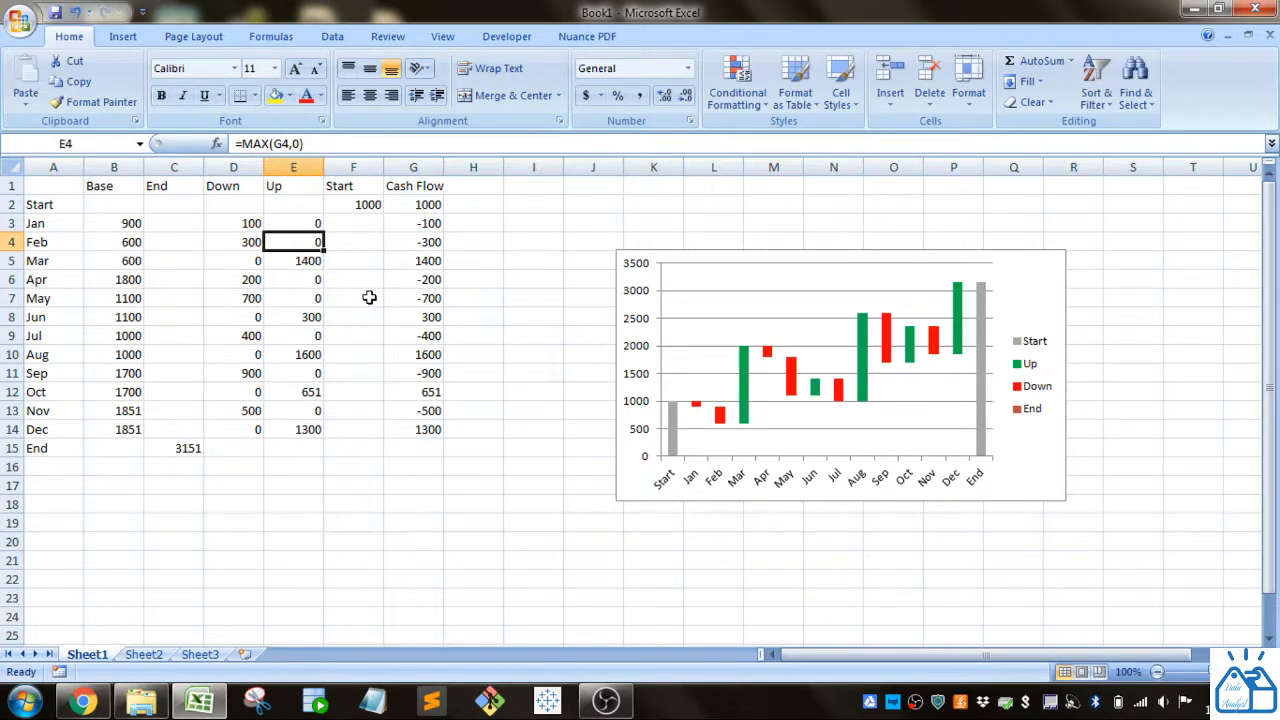
# Step: Check the Up formulas for March through December
pyautogui.click(307, 261)
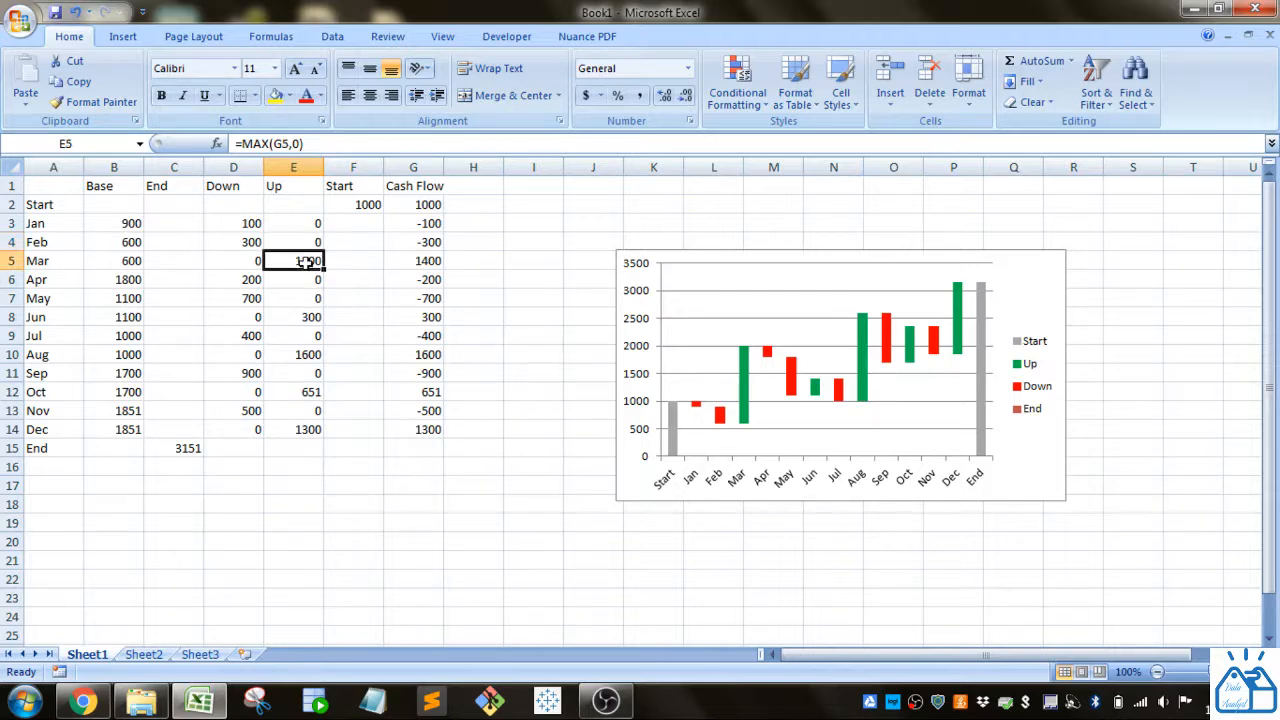
pyautogui.click(310, 333)
pyautogui.click(308, 321)
pyautogui.click(306, 355)
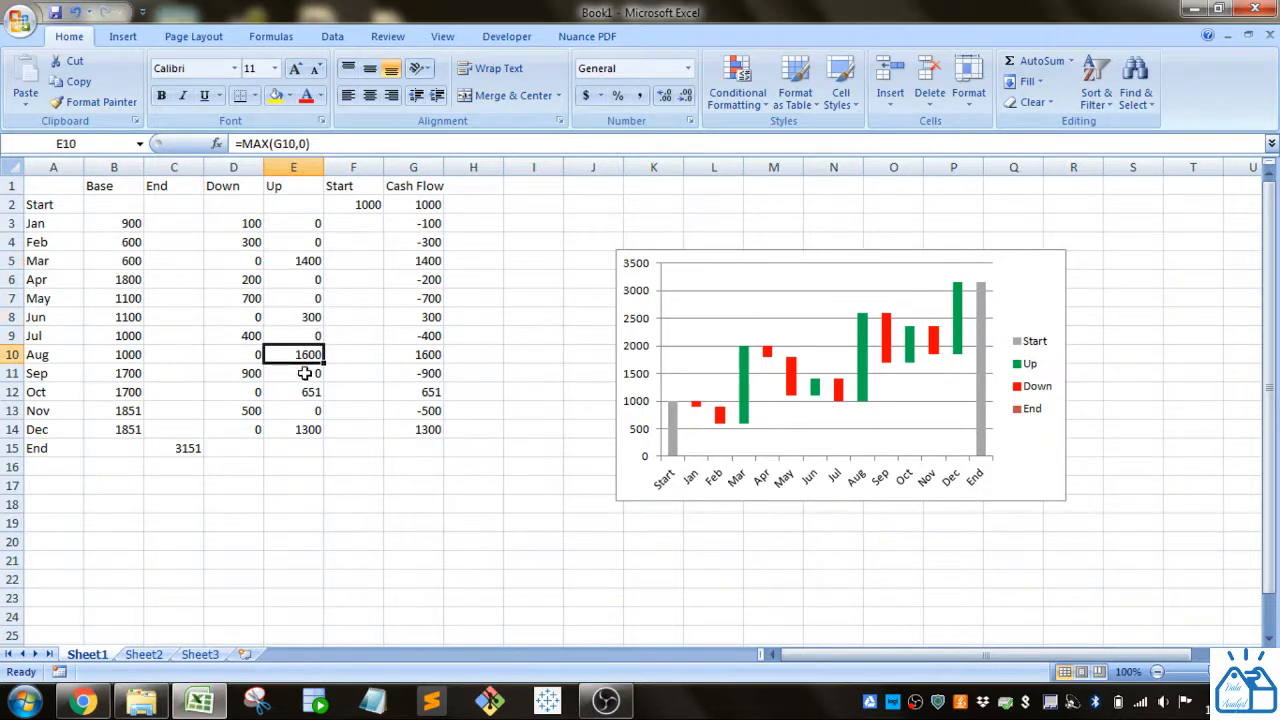
pyautogui.click(305, 388)
pyautogui.click(308, 431)
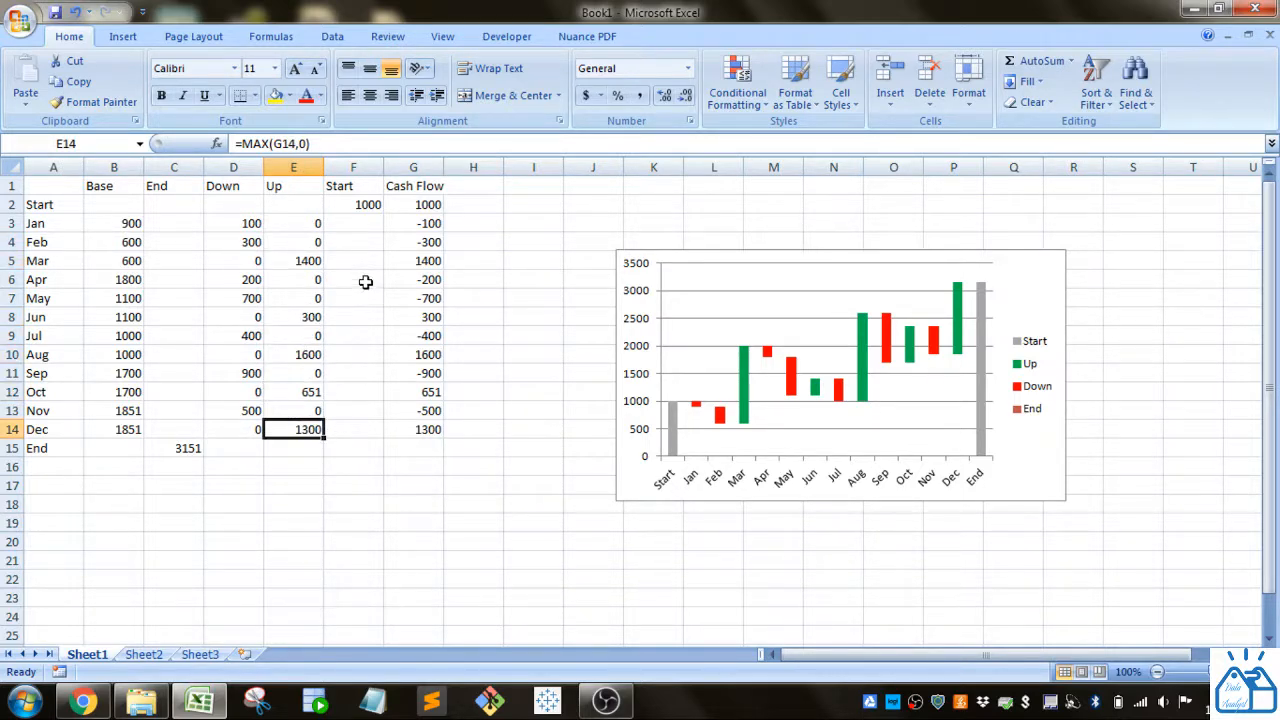
# Step: Edit and confirm the January Down formula in D3
pyautogui.click(251, 224)
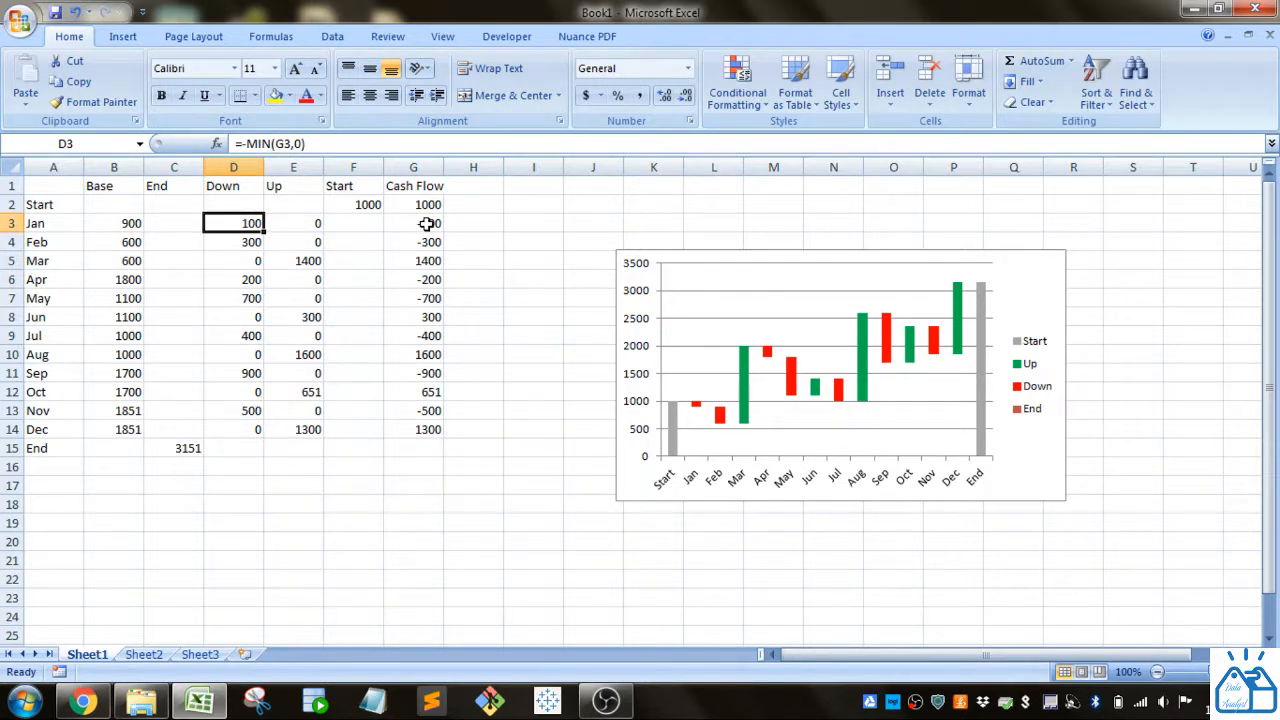
pyautogui.click(247, 144)
pyautogui.click(249, 144)
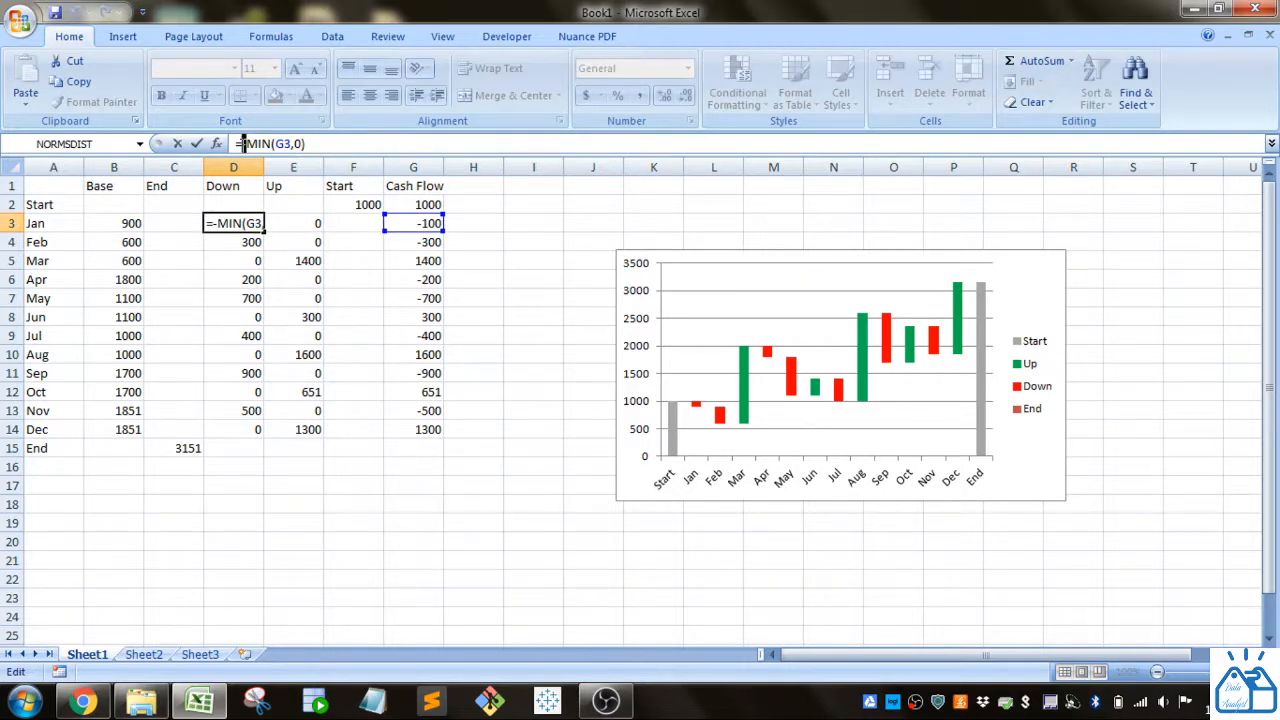
pyautogui.press('Return')
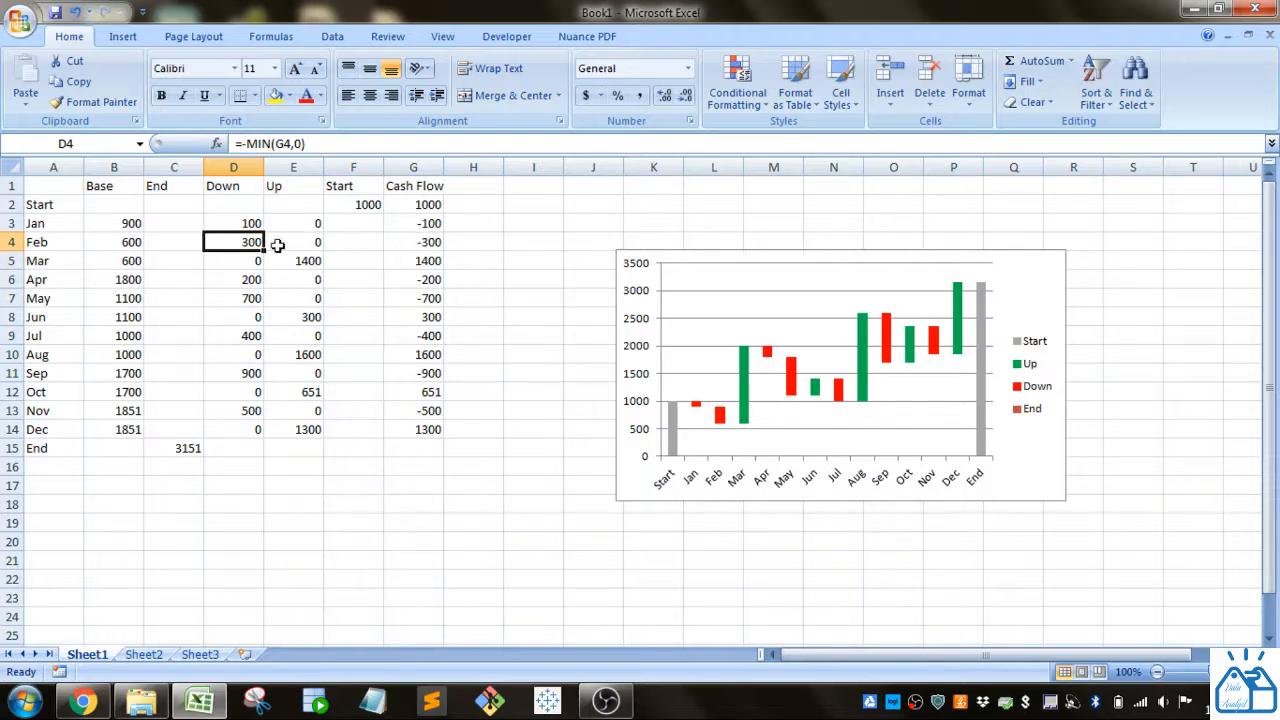
# Step: Check the -MIN Down values through November, then open B3's =SUM(B2,E2:F2)-D3 formula for editing
pyautogui.moveTo(238, 226); pyautogui.dragTo(251, 290)
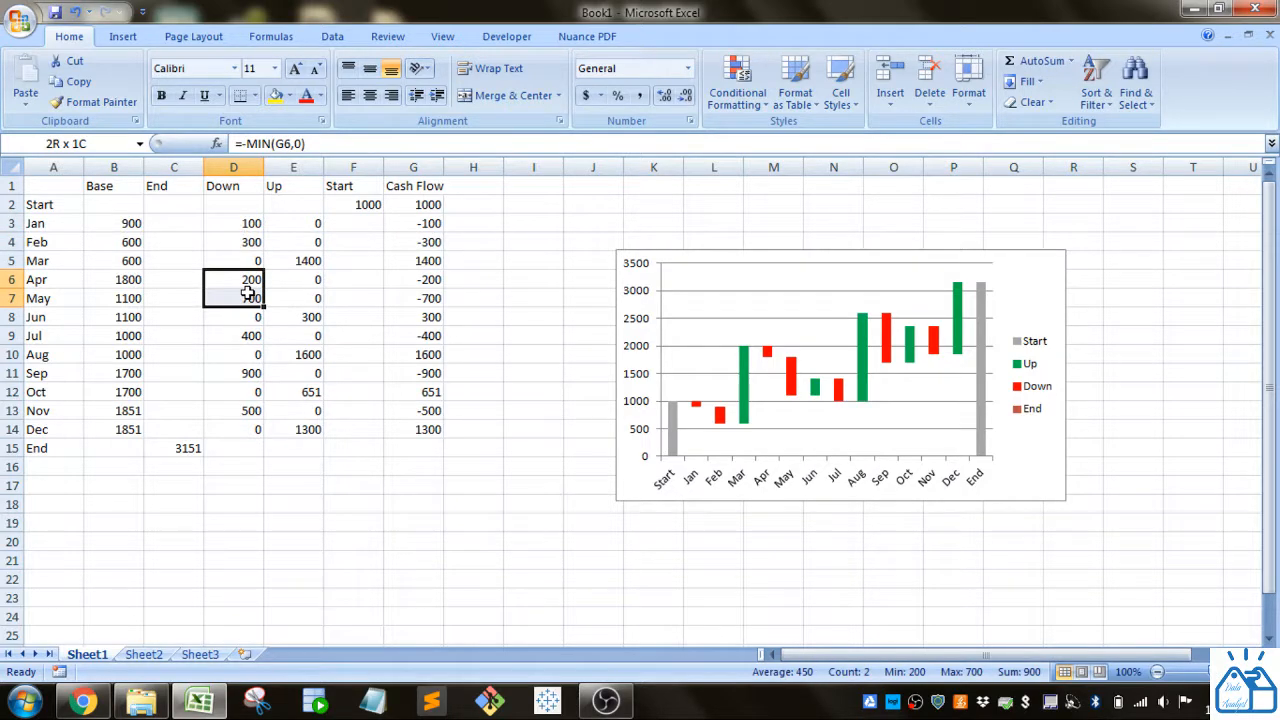
pyautogui.click(251, 334)
pyautogui.click(250, 373)
pyautogui.click(246, 412)
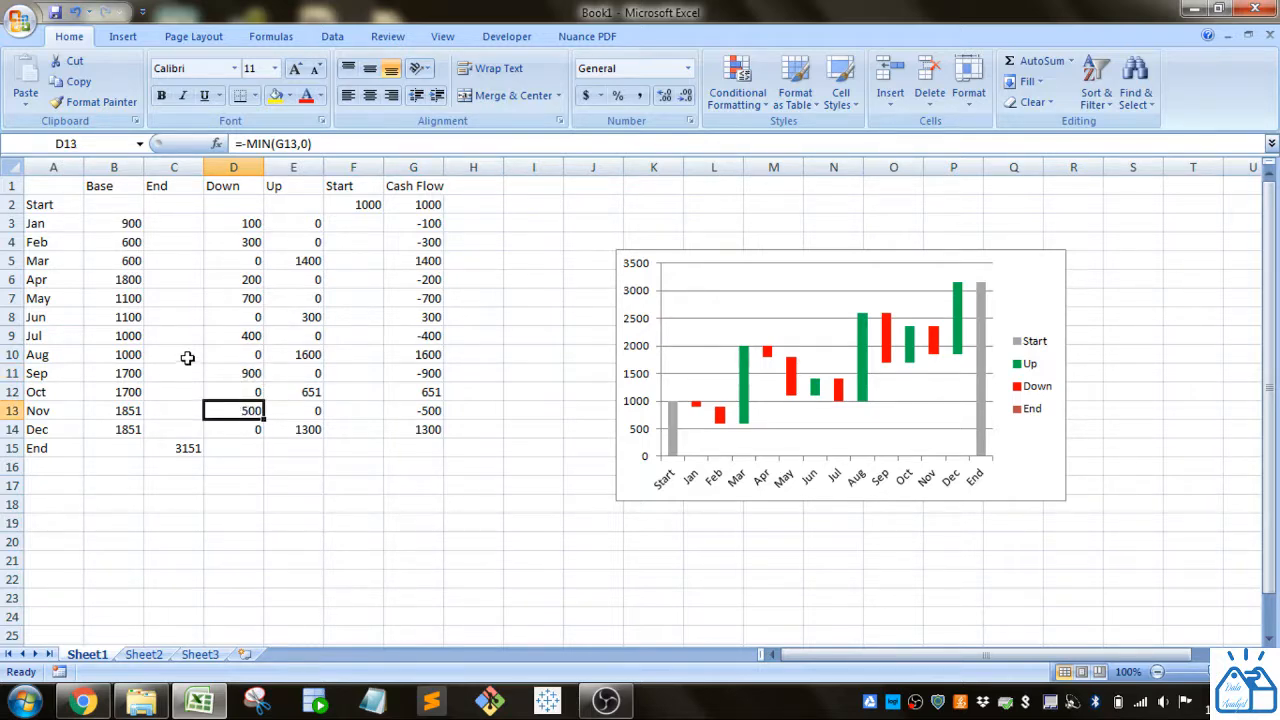
pyautogui.doubleClick(128, 224)
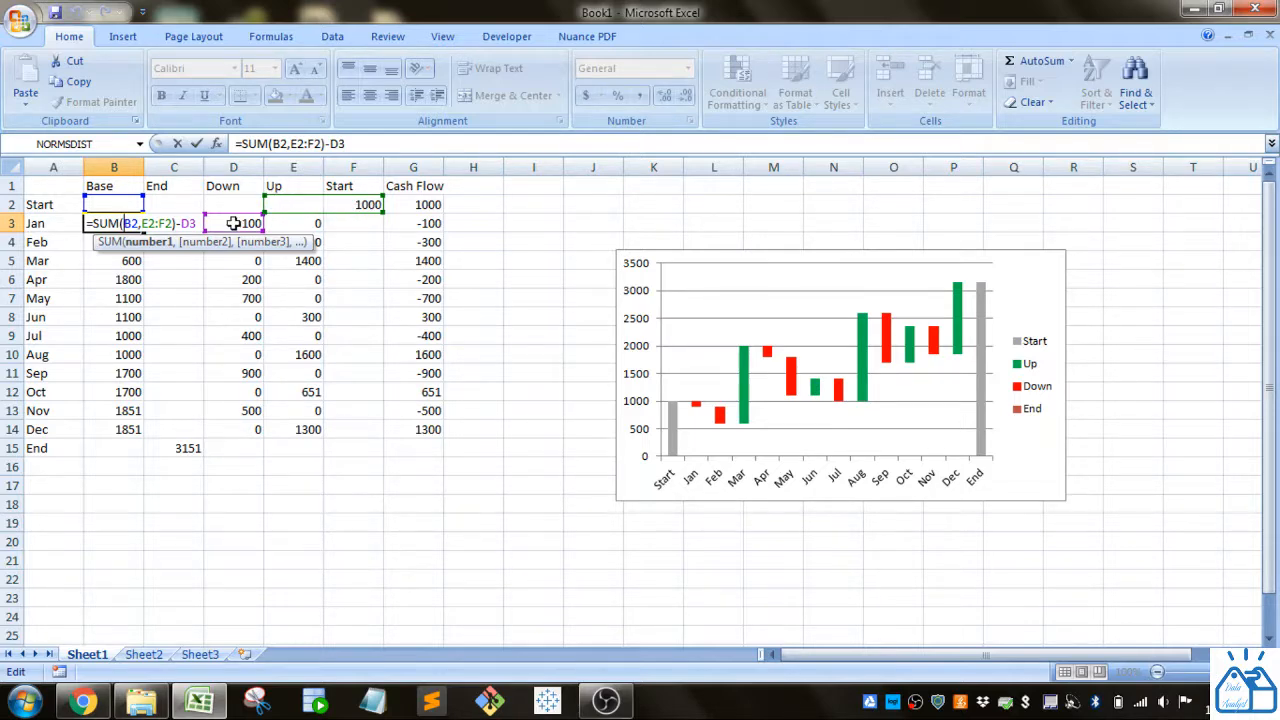
# Step: Fill the Base formula from B3 down to B14 and confirm the 3151 End total in C15
pyautogui.press('Return')
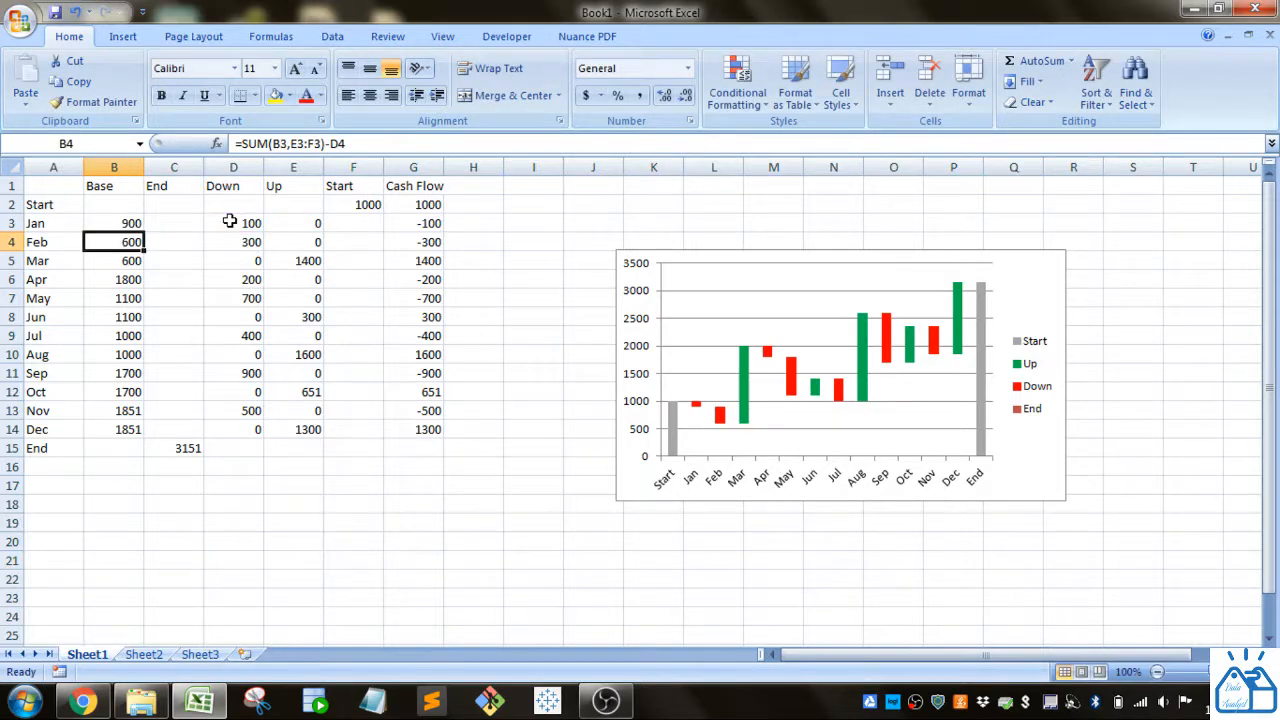
pyautogui.click(140, 224)
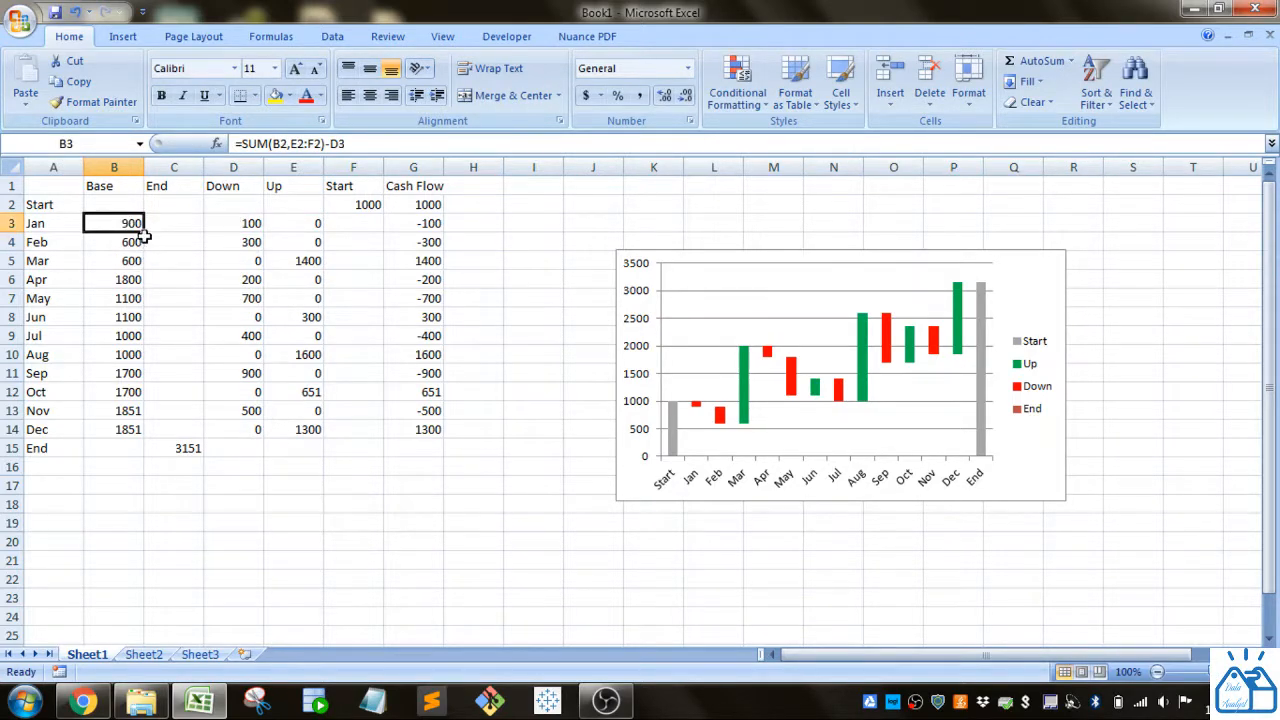
pyautogui.moveTo(143, 233); pyautogui.dragTo(141, 437)
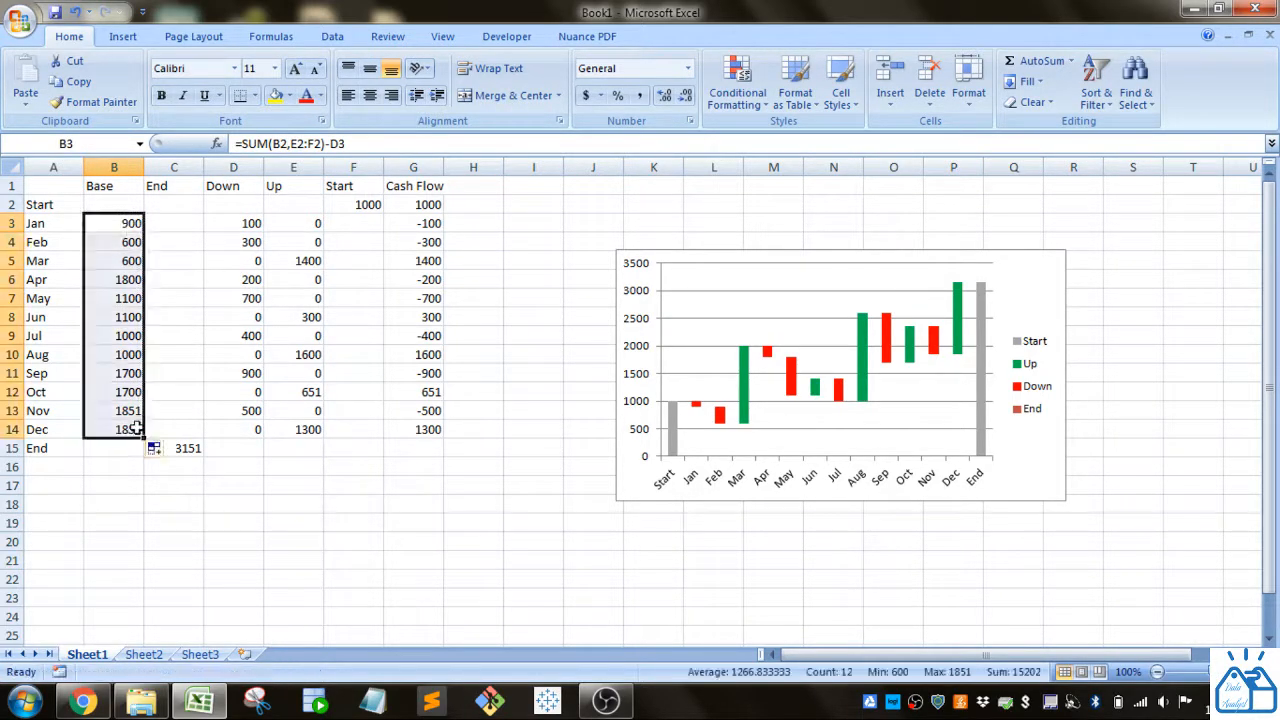
pyautogui.click(134, 336)
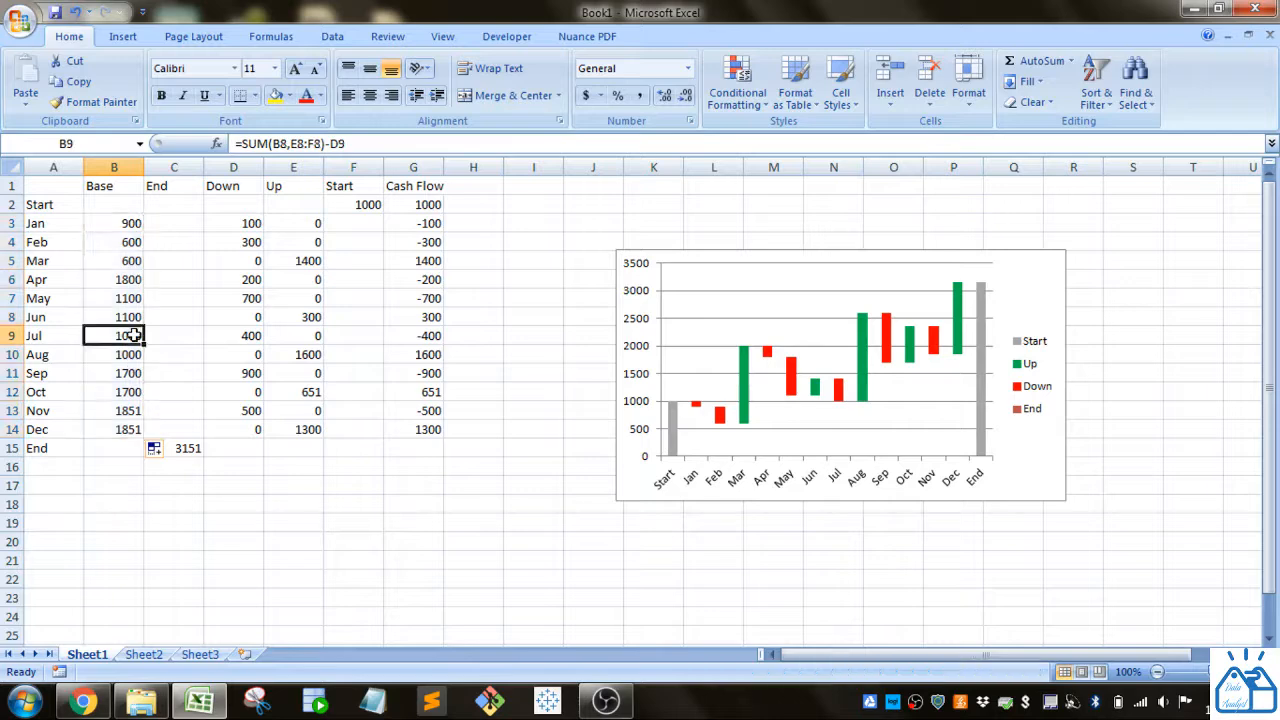
pyautogui.doubleClick(189, 448)
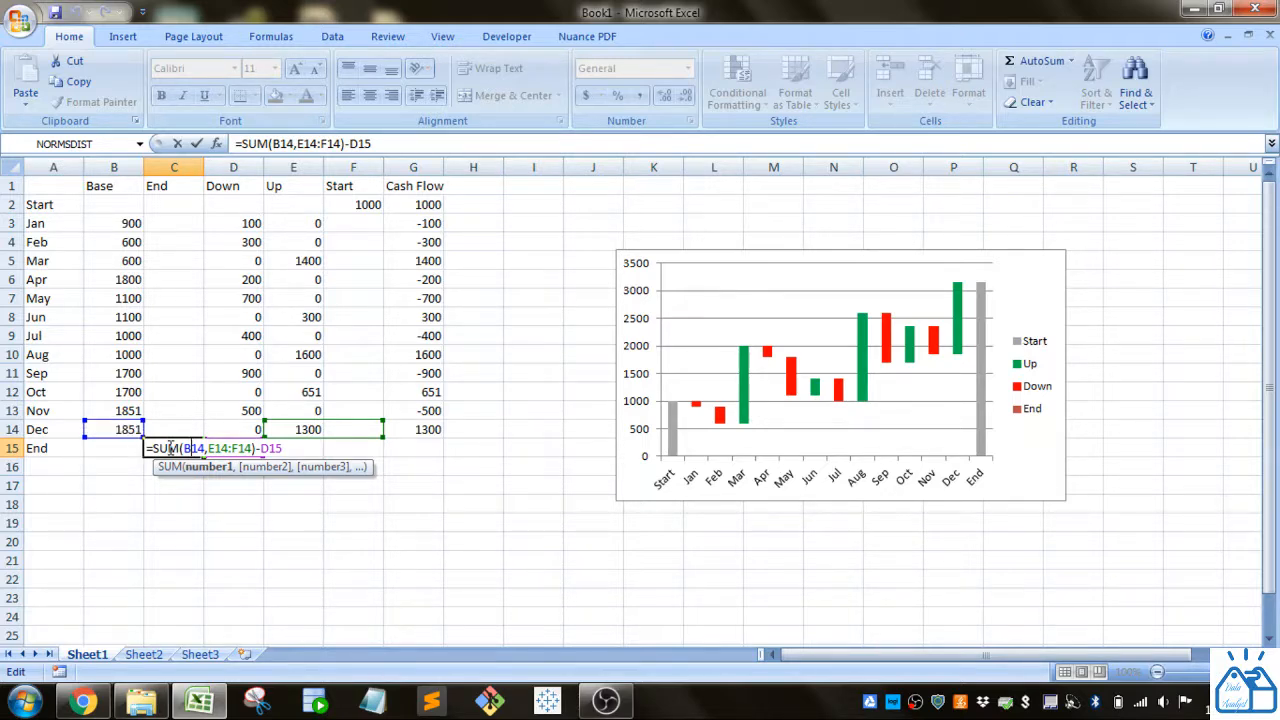
pyautogui.press('Return')
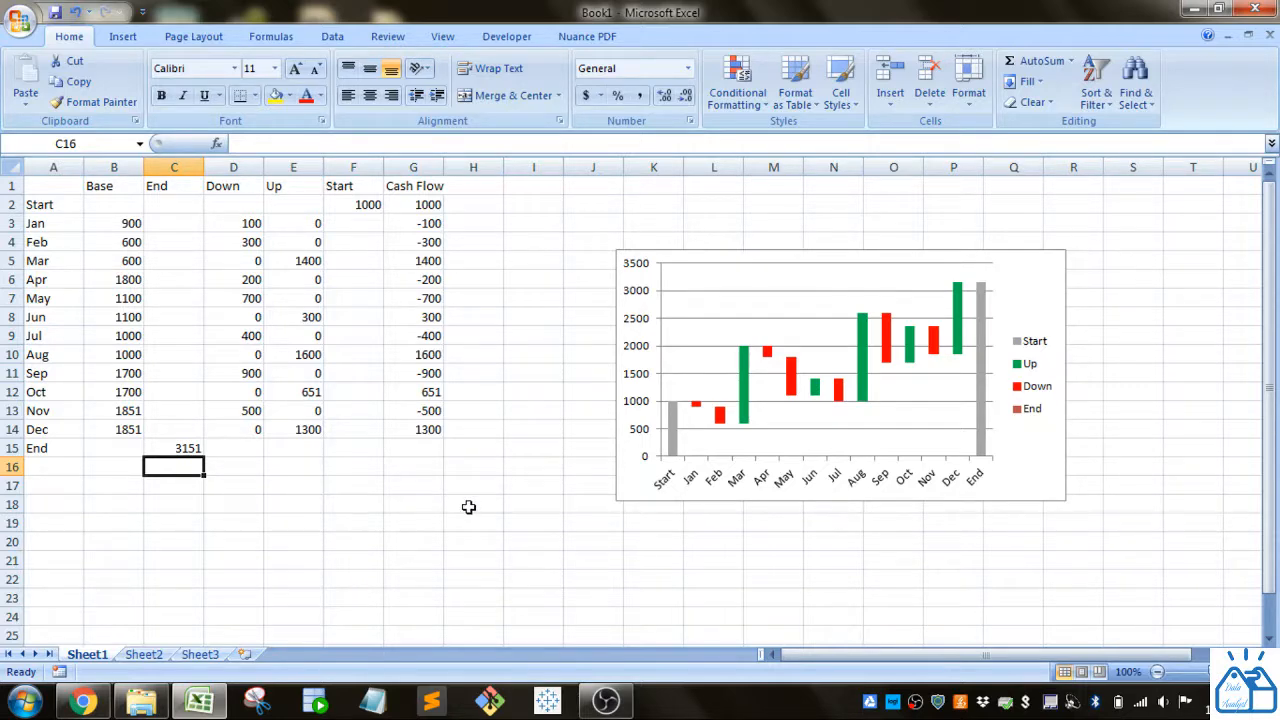
# Step: Insert a 2-D Stacked Column chart from the A1:F15 table
pyautogui.moveTo(55, 186); pyautogui.dragTo(343, 448)
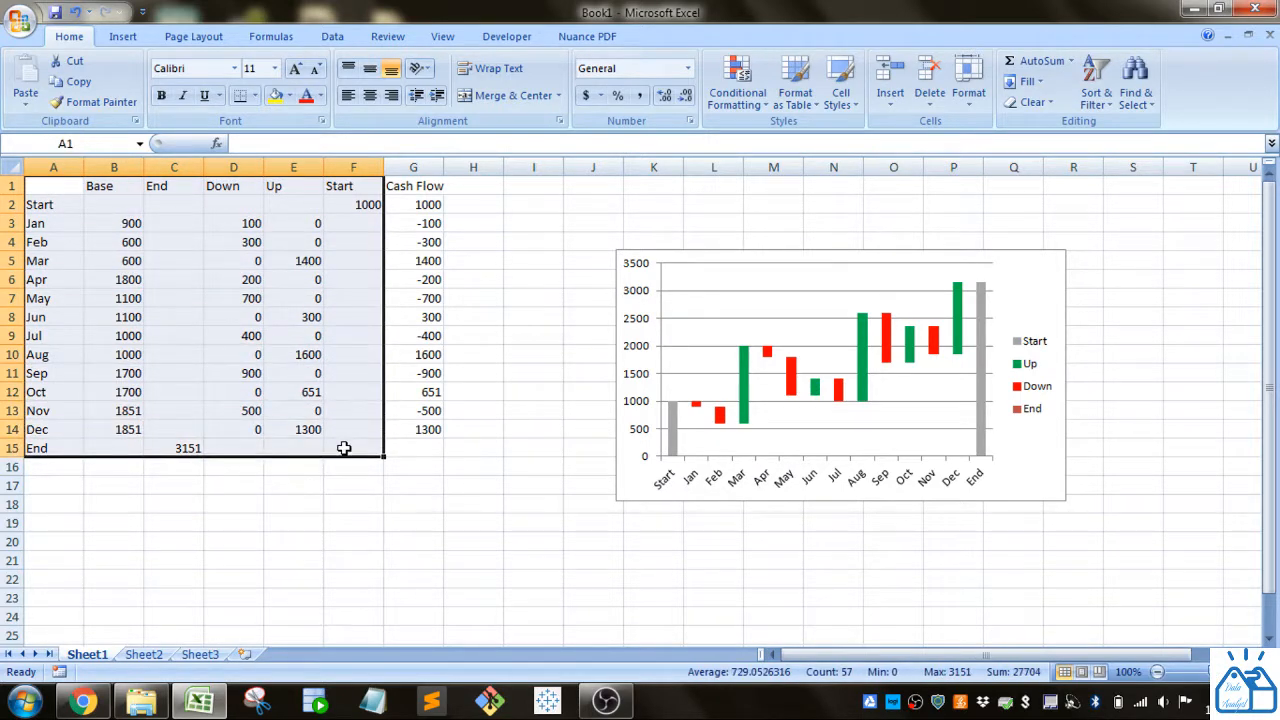
pyautogui.click(136, 42)
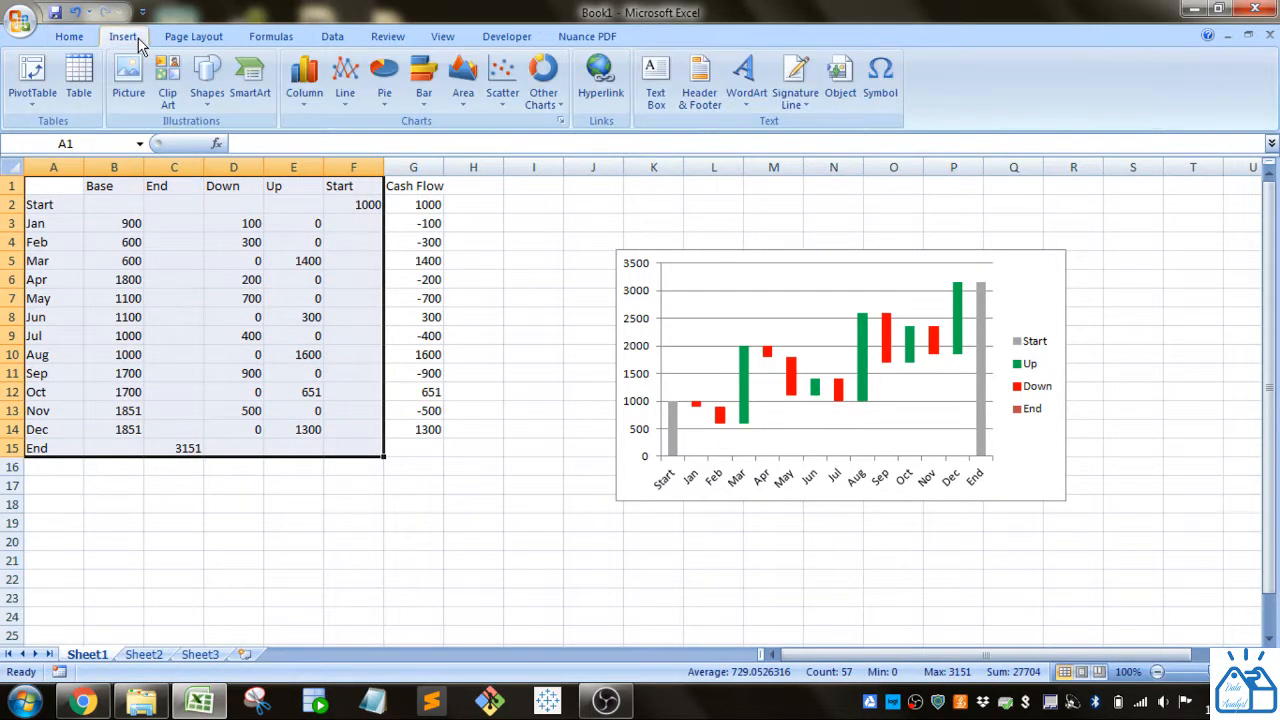
pyautogui.click(312, 96)
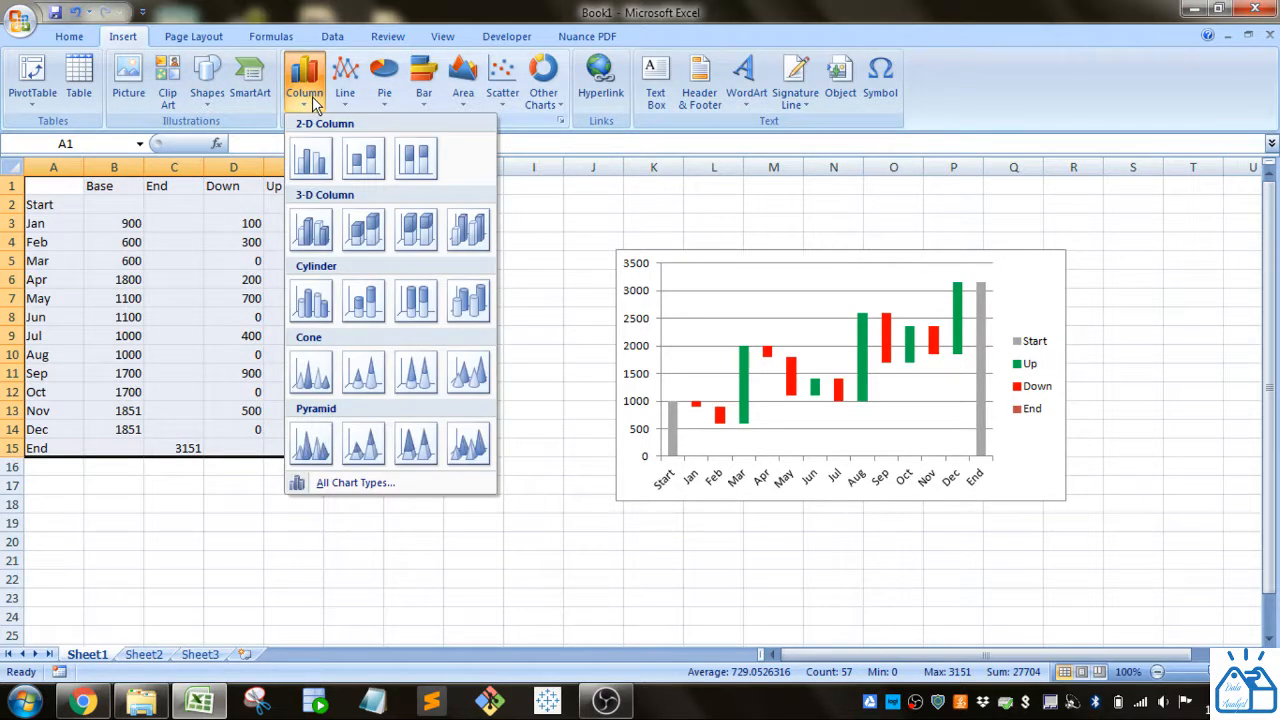
pyautogui.click(363, 160)
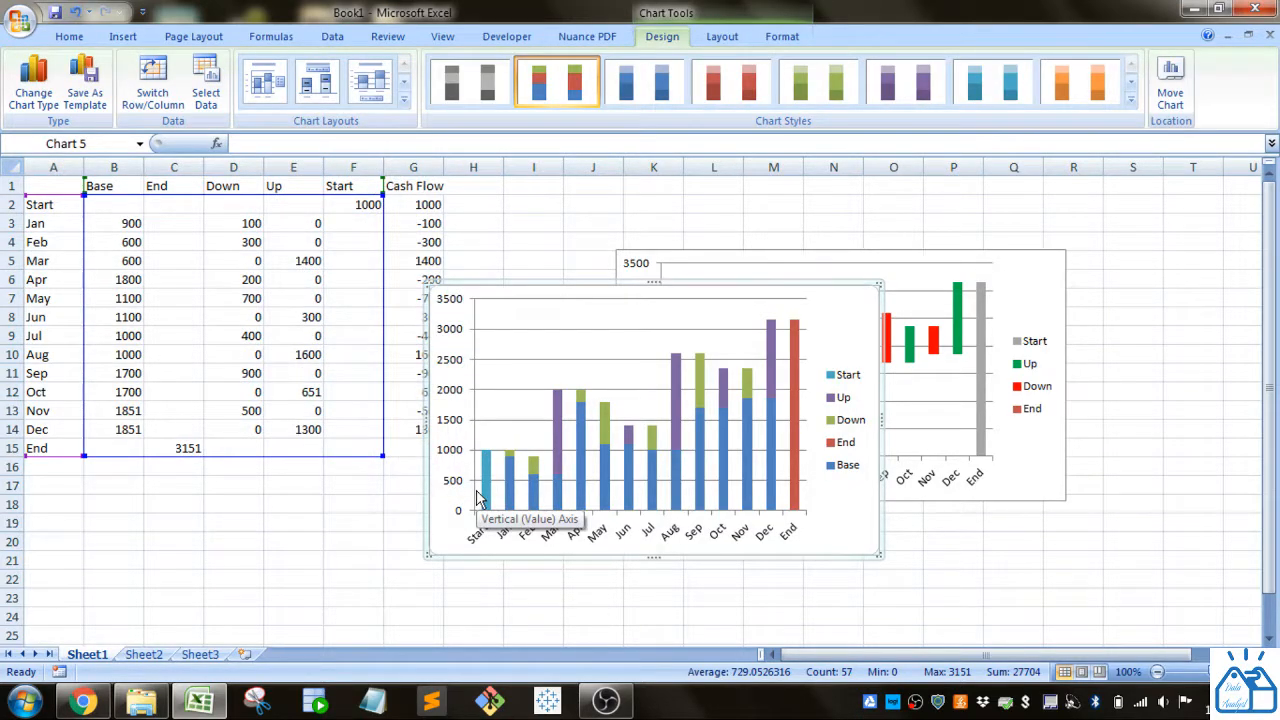
# Step: Shift the finished waterfall right, place the new stacked chart beside the table, and select its Base bars
pyautogui.moveTo(1007, 280); pyautogui.dragTo(1049, 281)
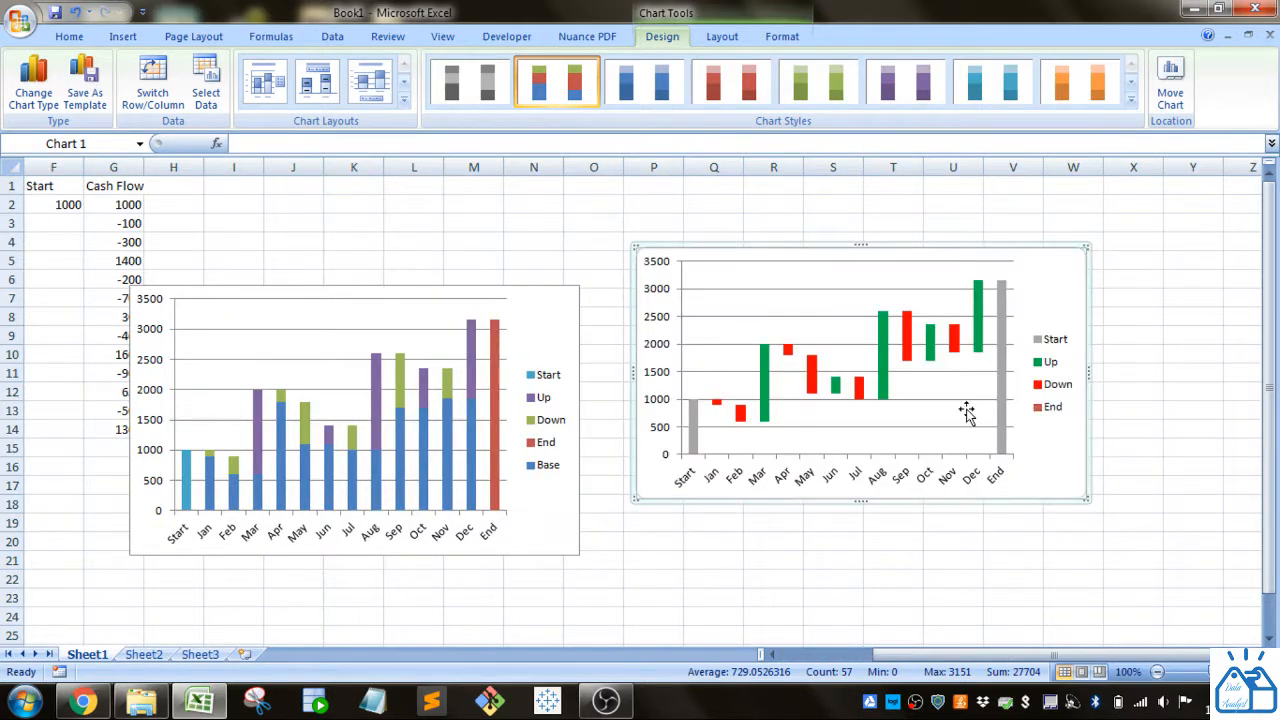
pyautogui.moveTo(518, 311); pyautogui.dragTo(559, 279)
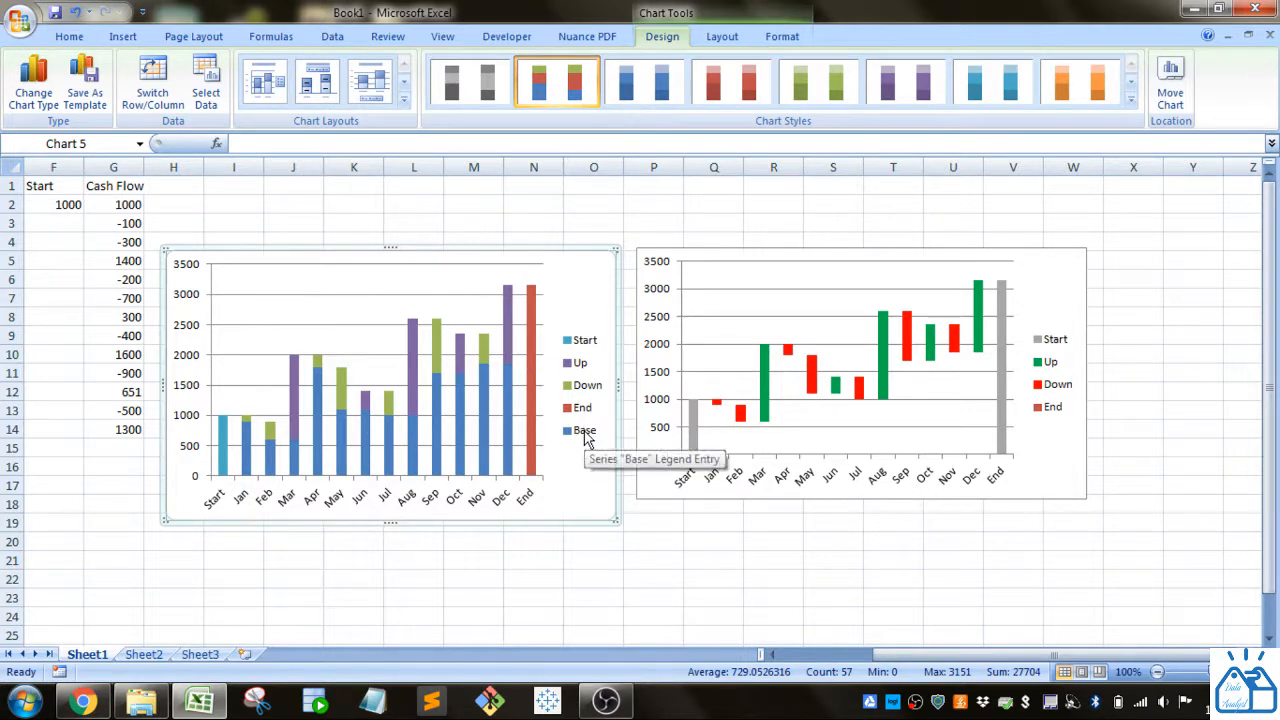
pyautogui.moveTo(885, 656); pyautogui.dragTo(795, 655)
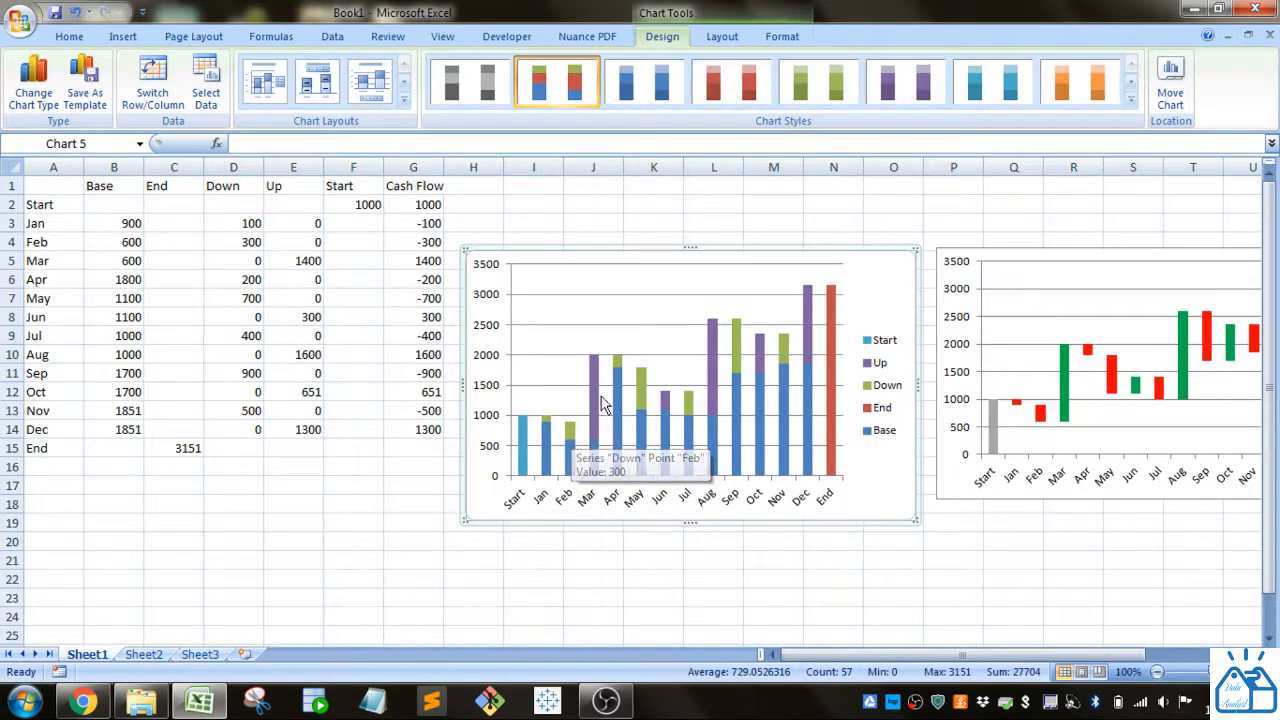
pyautogui.click(568, 463)
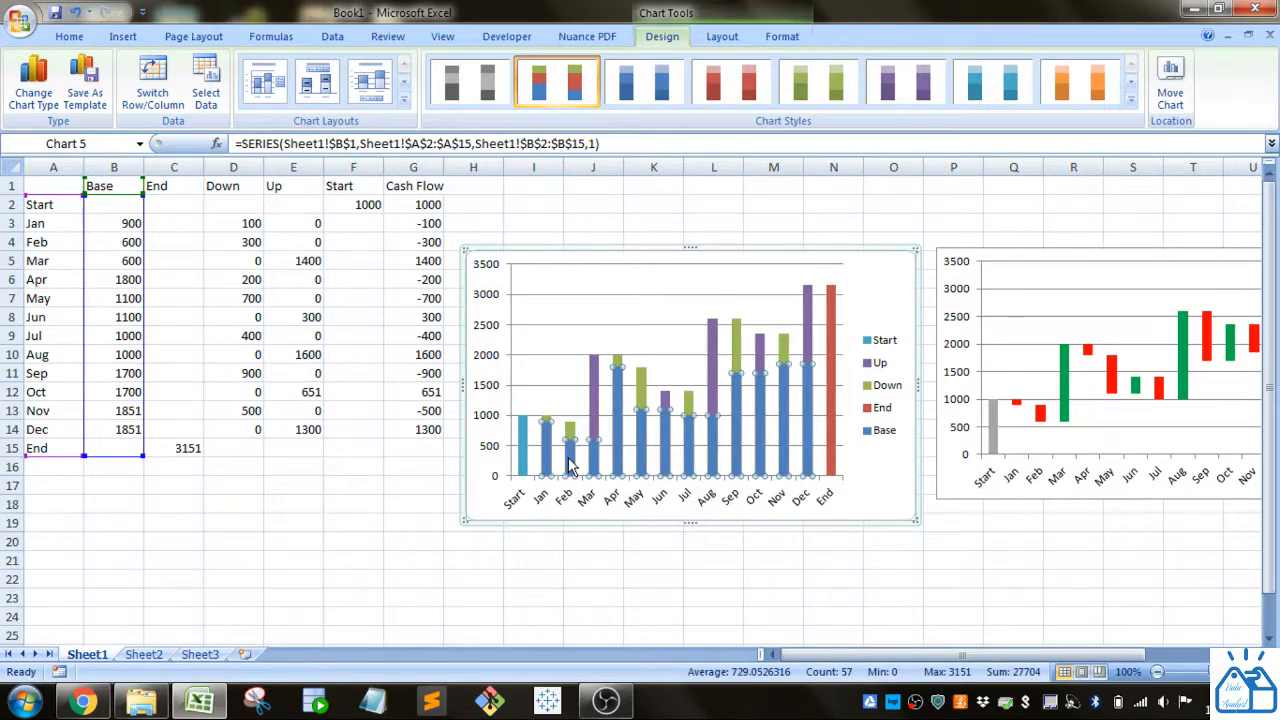
# Step: Give the new chart's Base series No Fill and No Outline
pyautogui.click(781, 38)
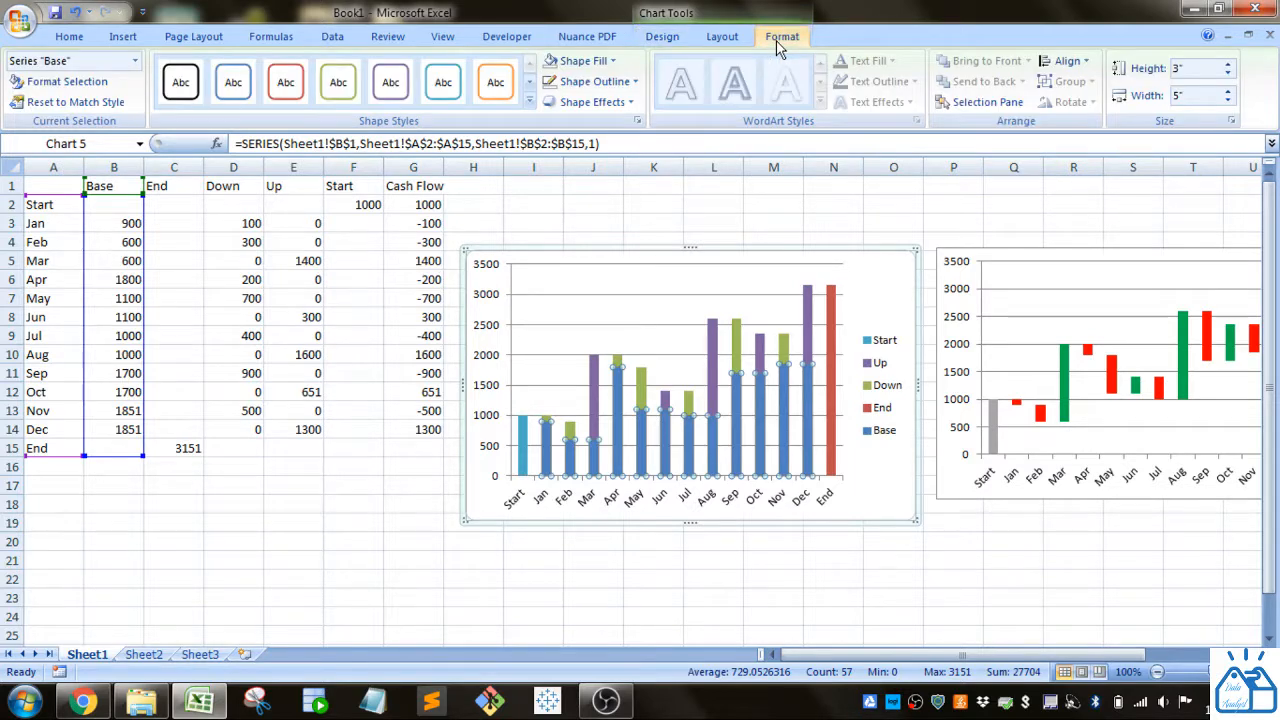
pyautogui.click(614, 64)
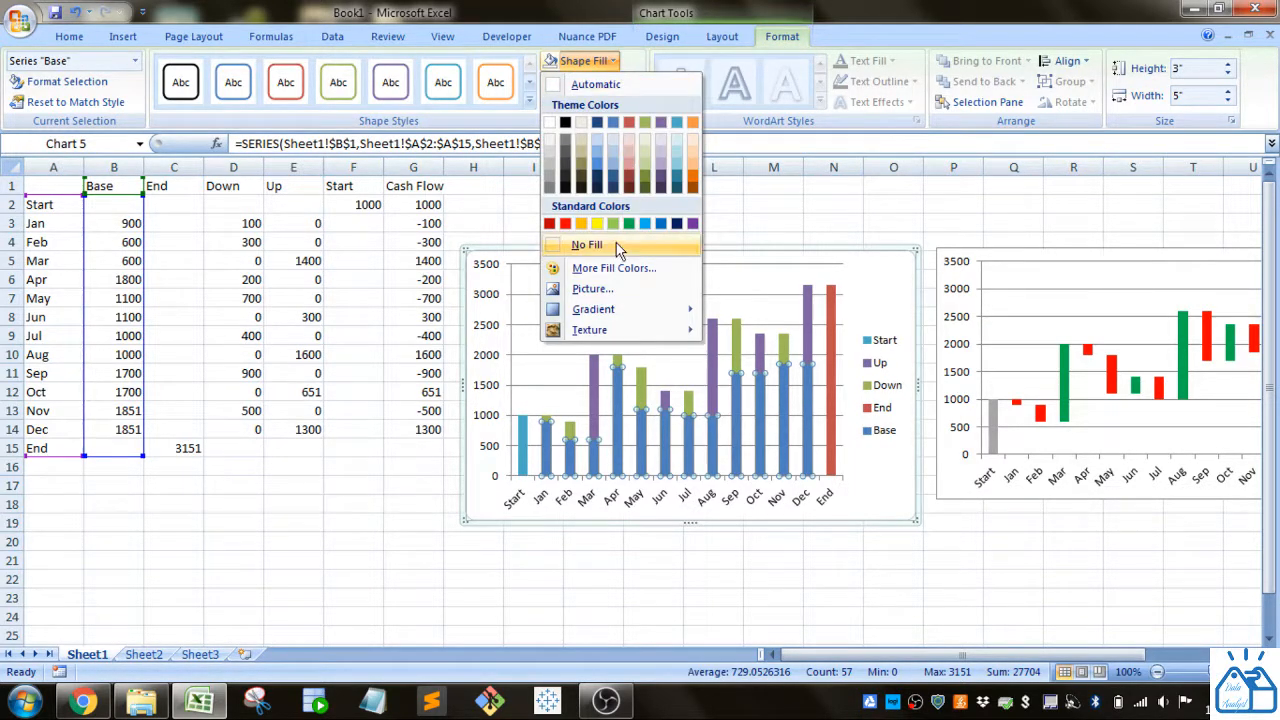
pyautogui.click(587, 245)
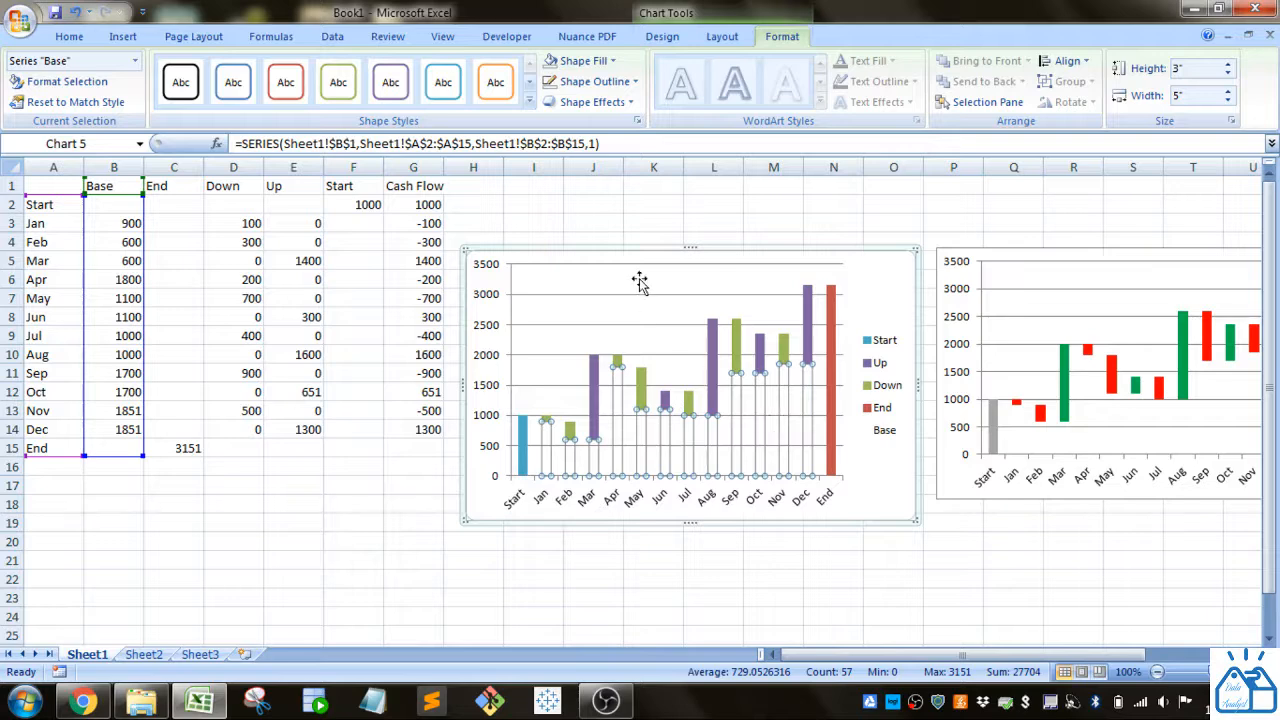
pyautogui.click(632, 82)
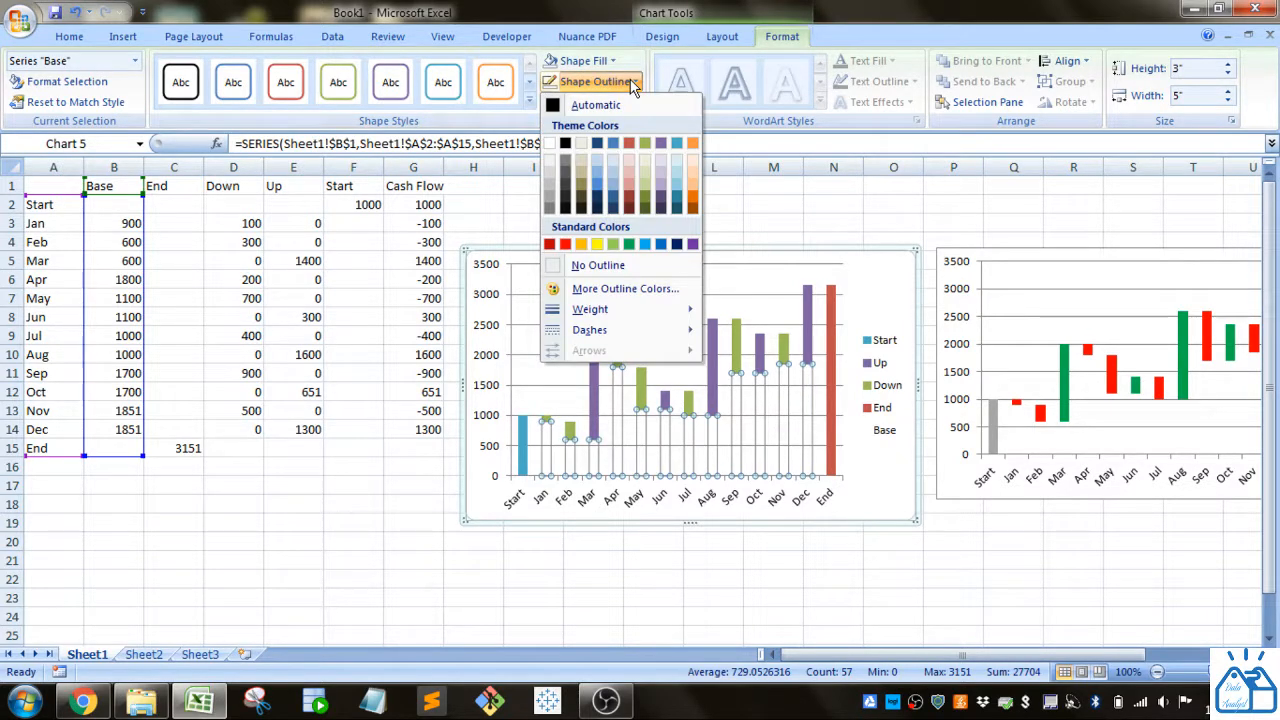
pyautogui.click(598, 265)
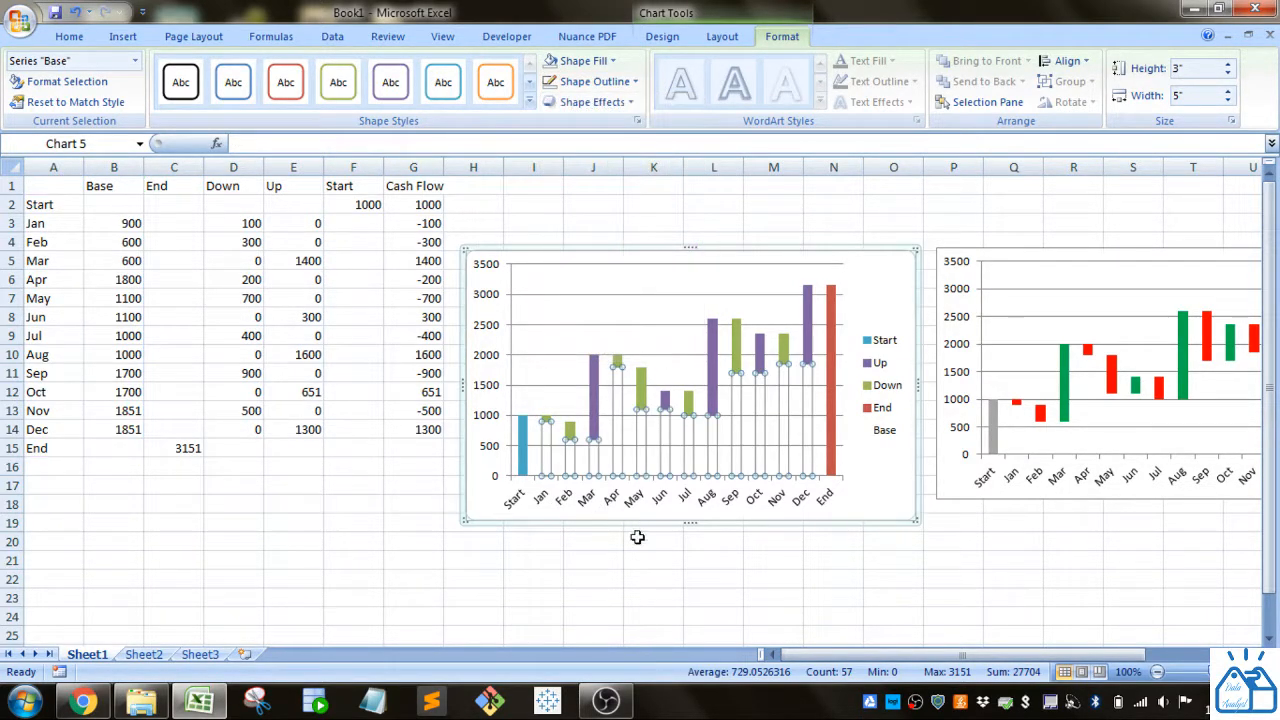
pyautogui.click(645, 562)
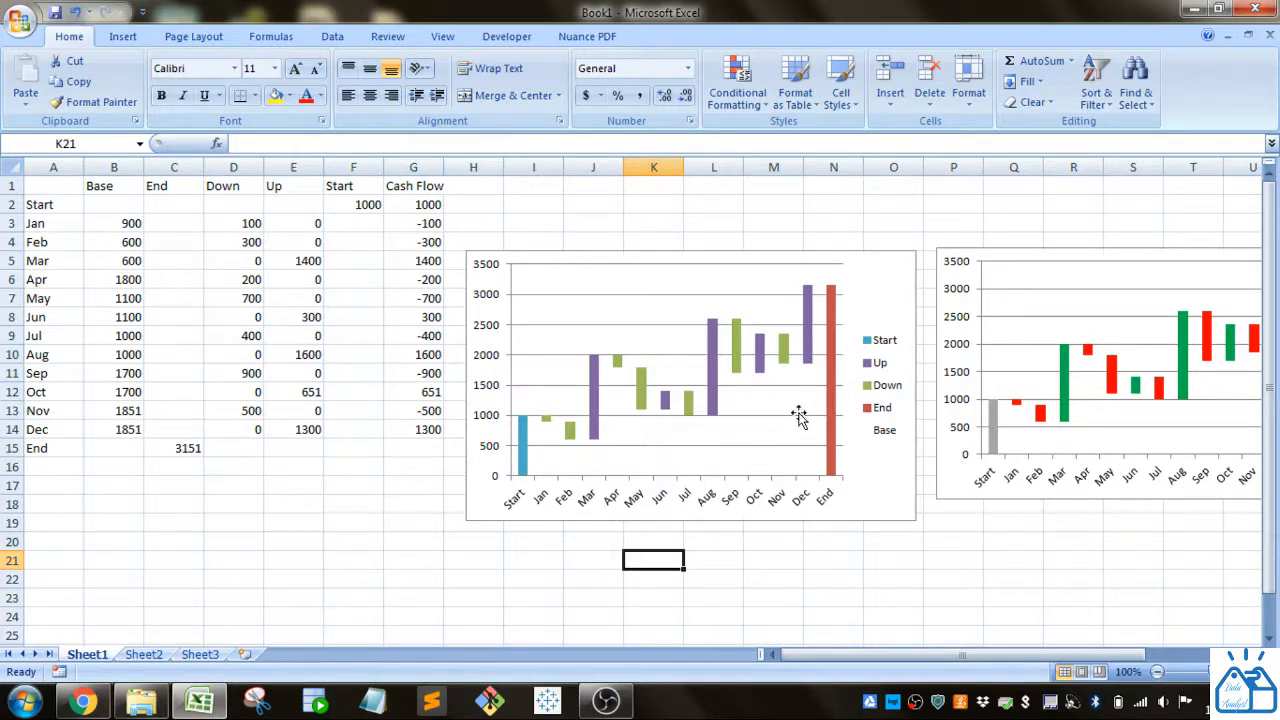
# Step: Delete the Base entry from the new chart's legend, leaving Start, Up, Down and End
pyautogui.click(884, 432)
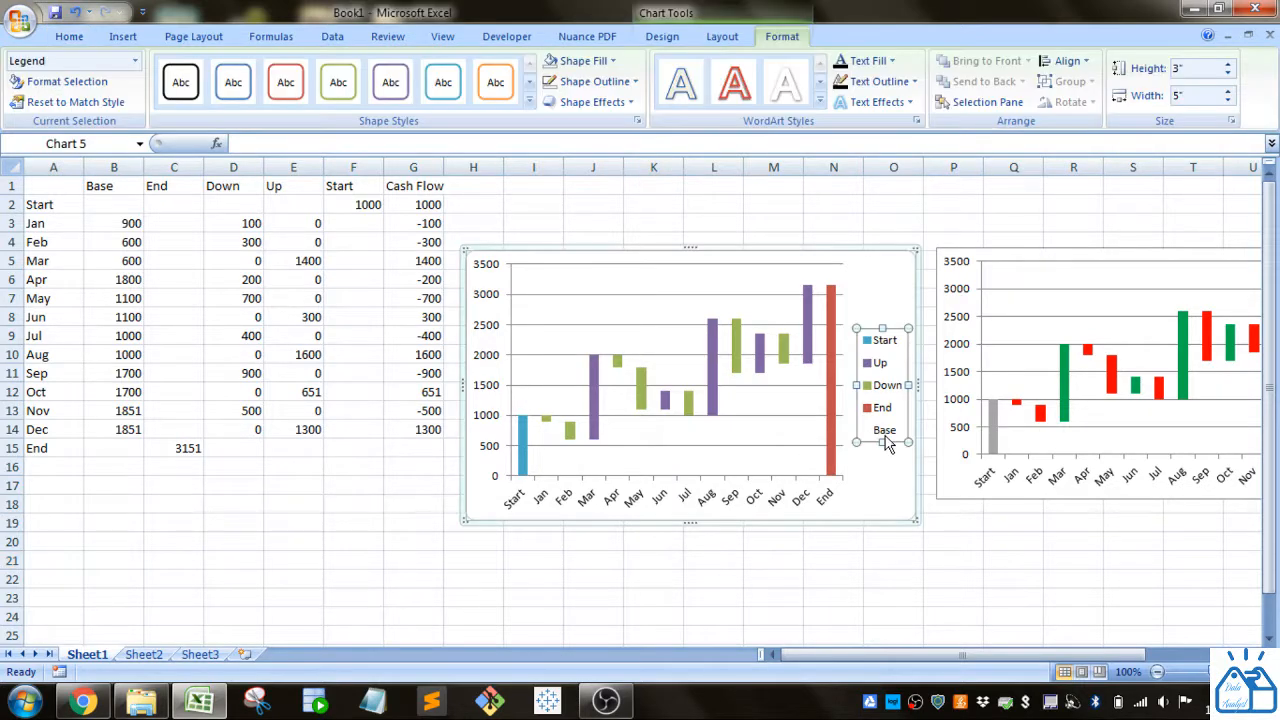
pyautogui.click(888, 436)
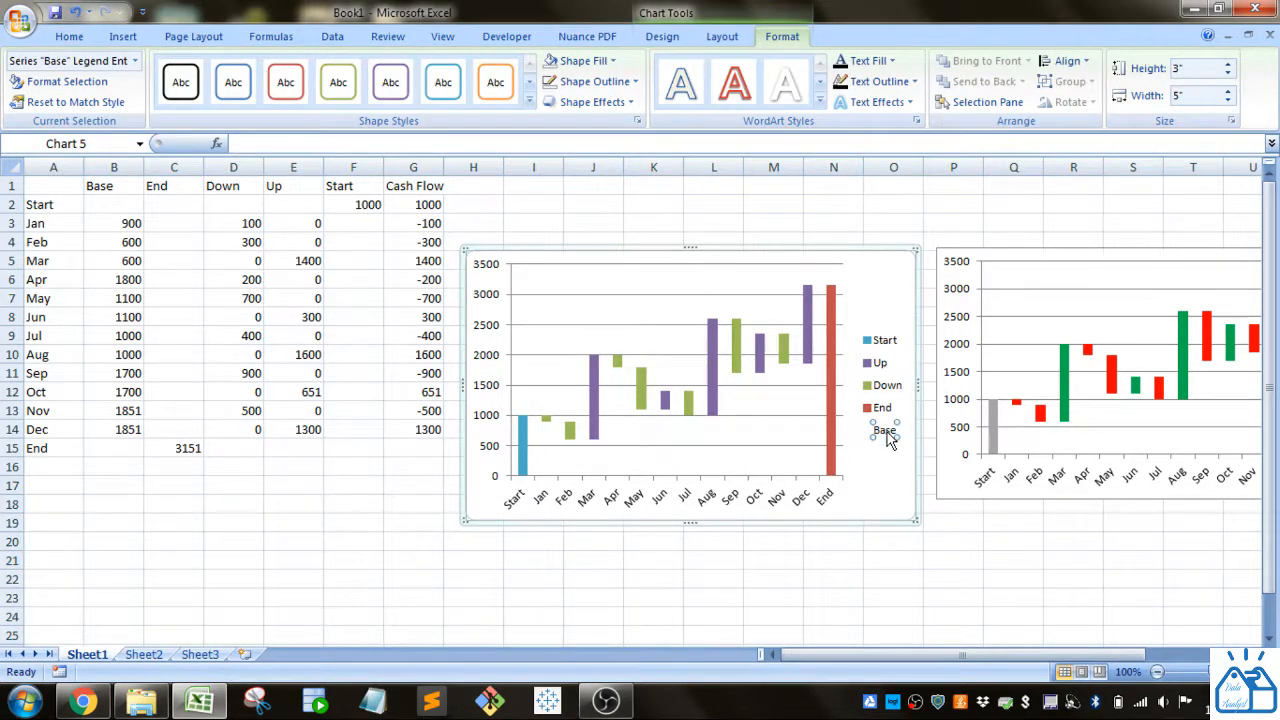
pyautogui.press('Delete')
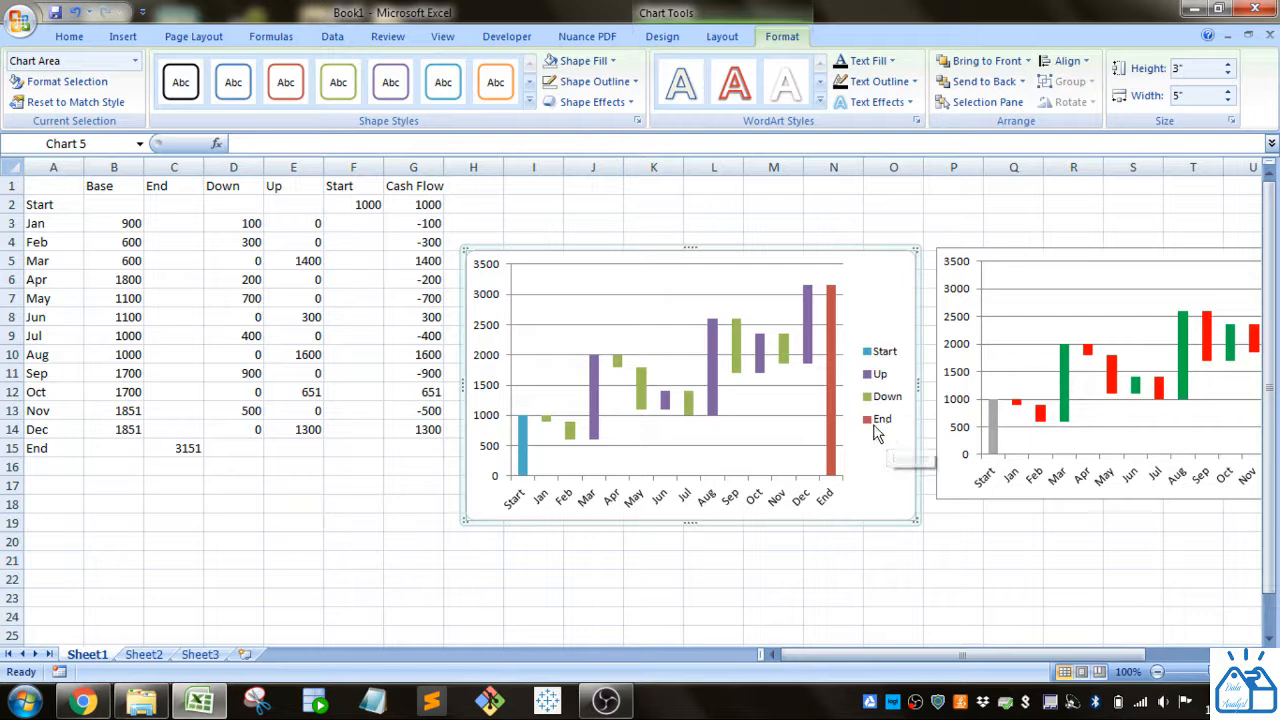
pyautogui.click(885, 426)
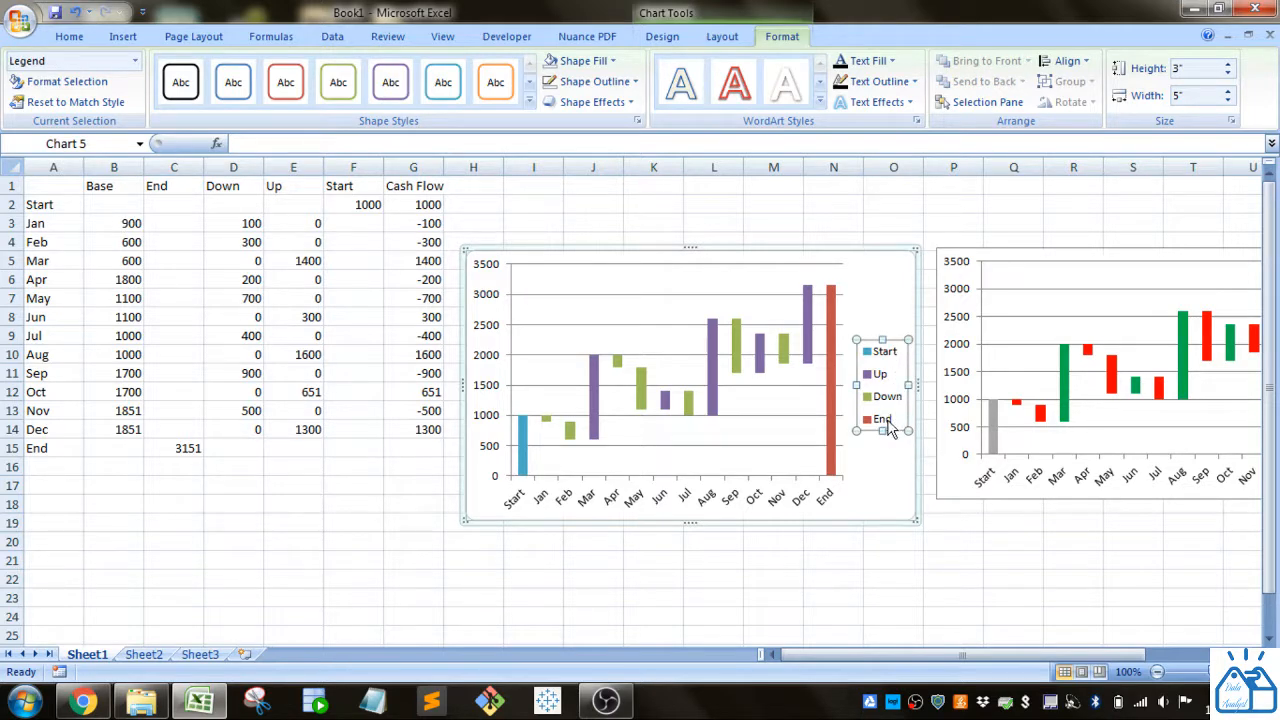
pyautogui.click(888, 424)
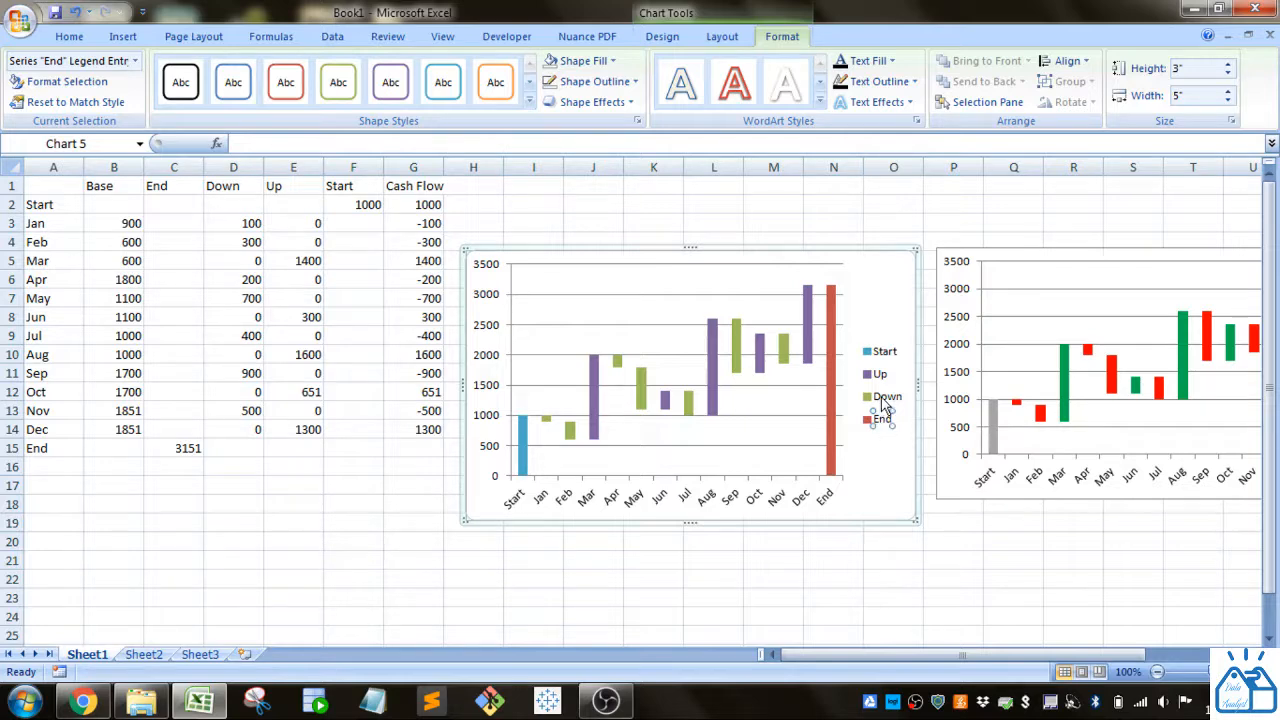
pyautogui.click(885, 400)
pyautogui.click(890, 450)
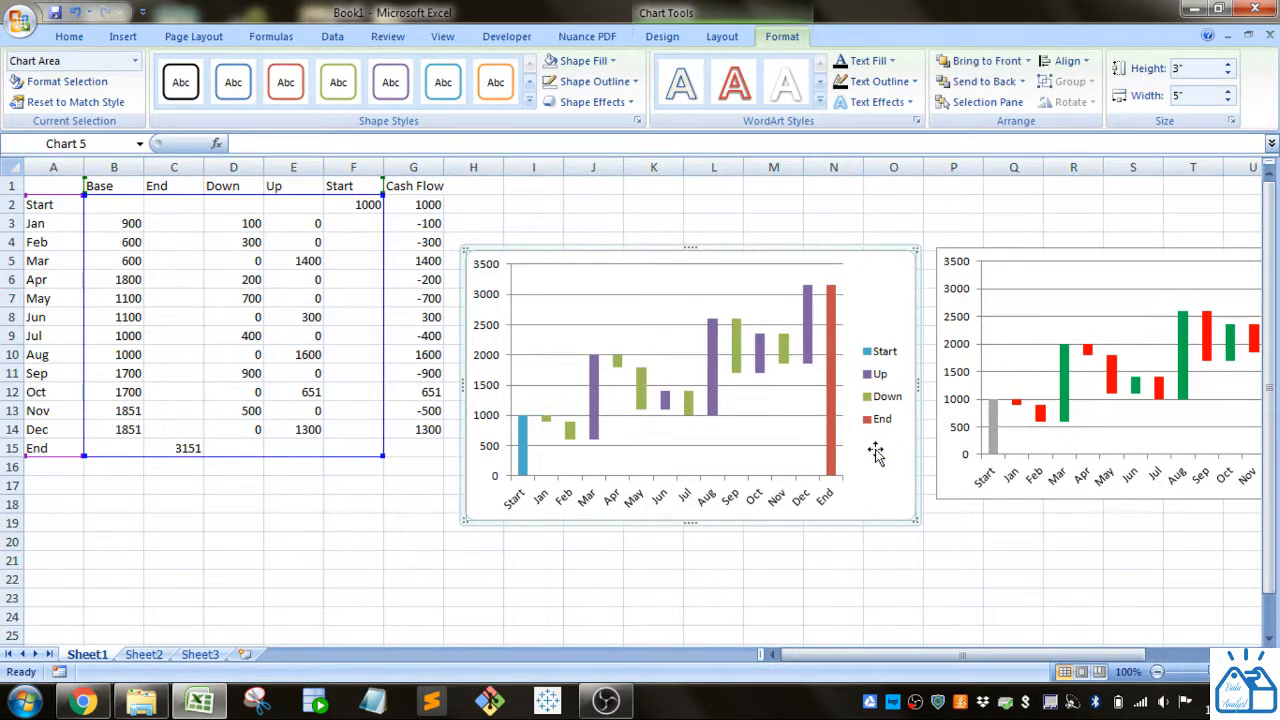
pyautogui.click(526, 452)
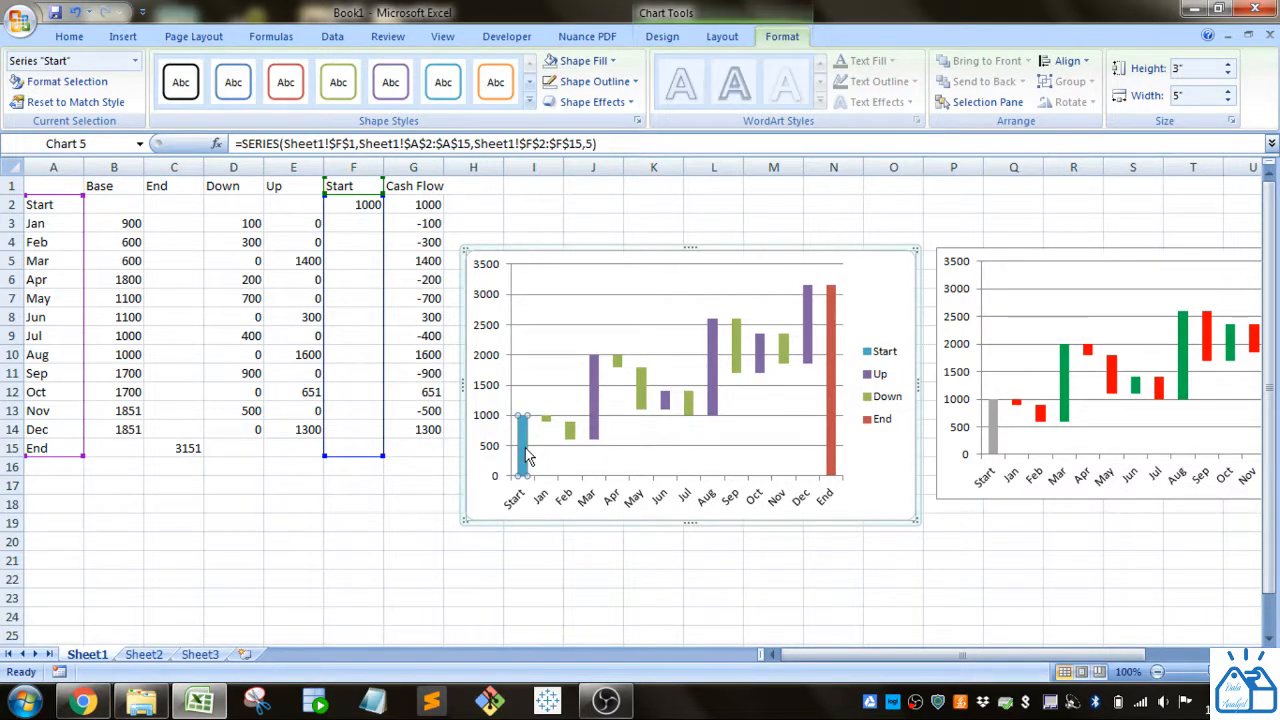
# Step: Fill the new chart's Start bar with grey
pyautogui.click(846, 432)
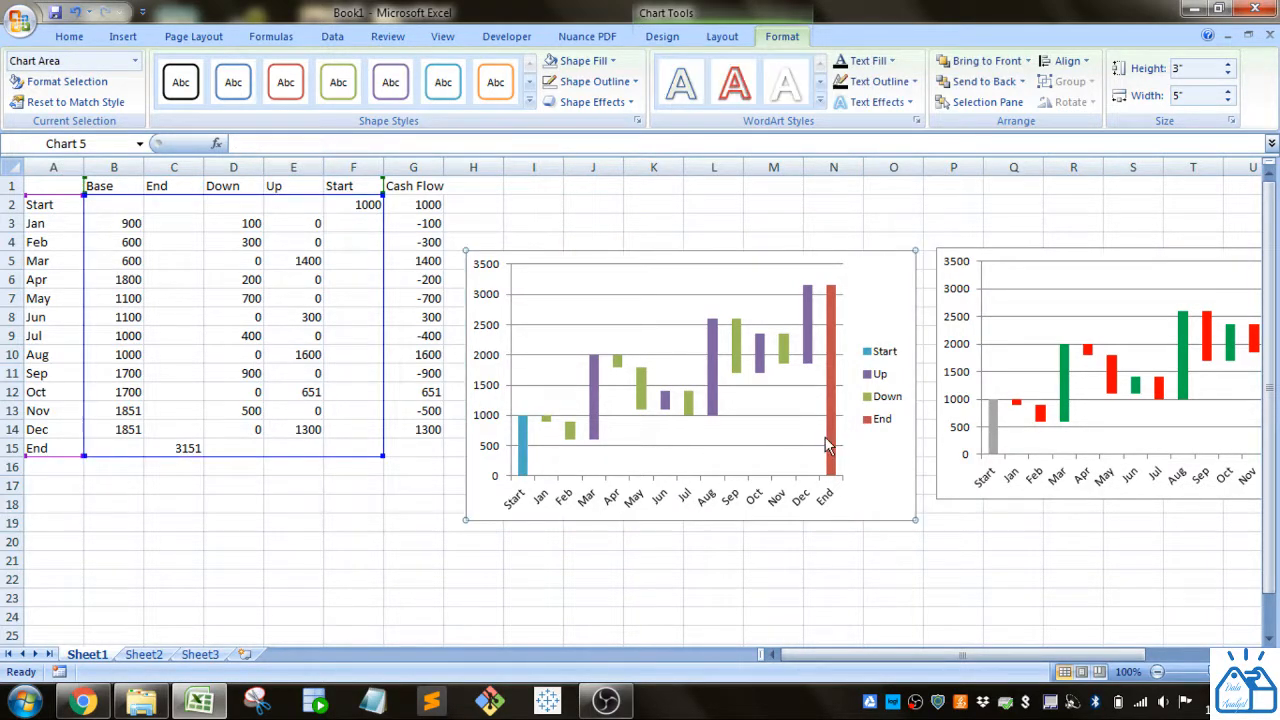
pyautogui.click(829, 437)
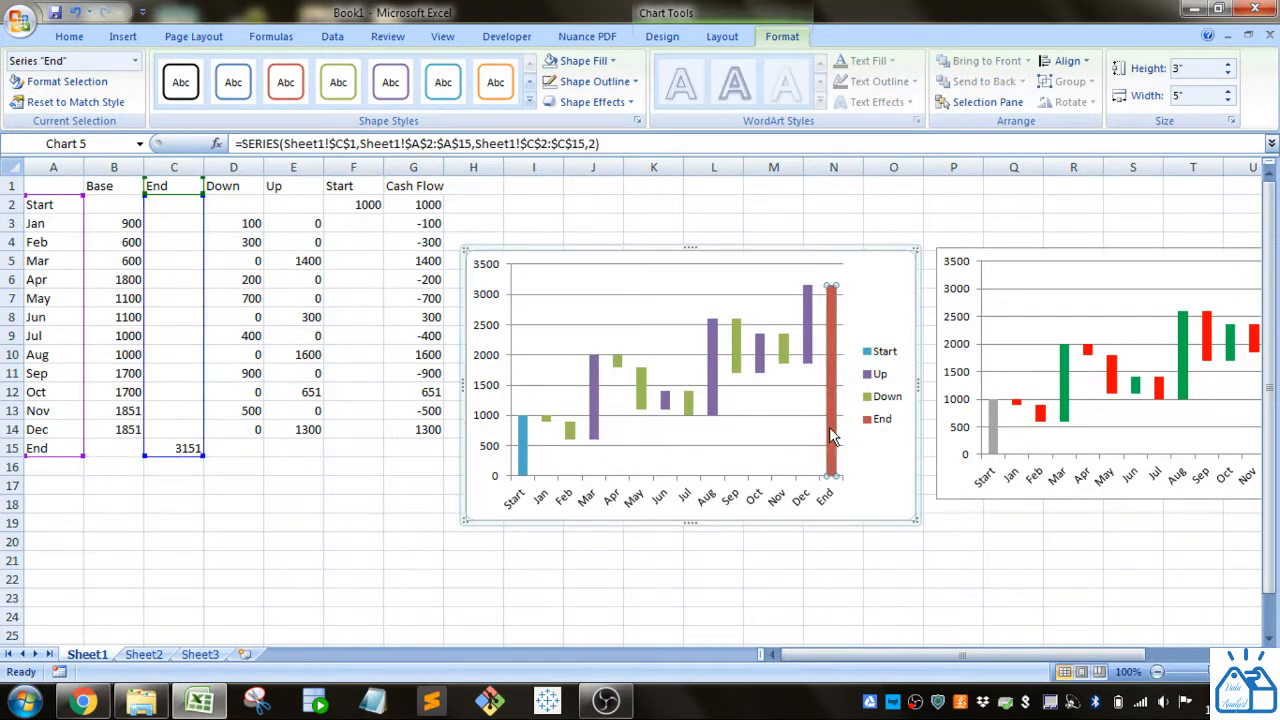
pyautogui.press('Escape')
pyautogui.click(523, 448)
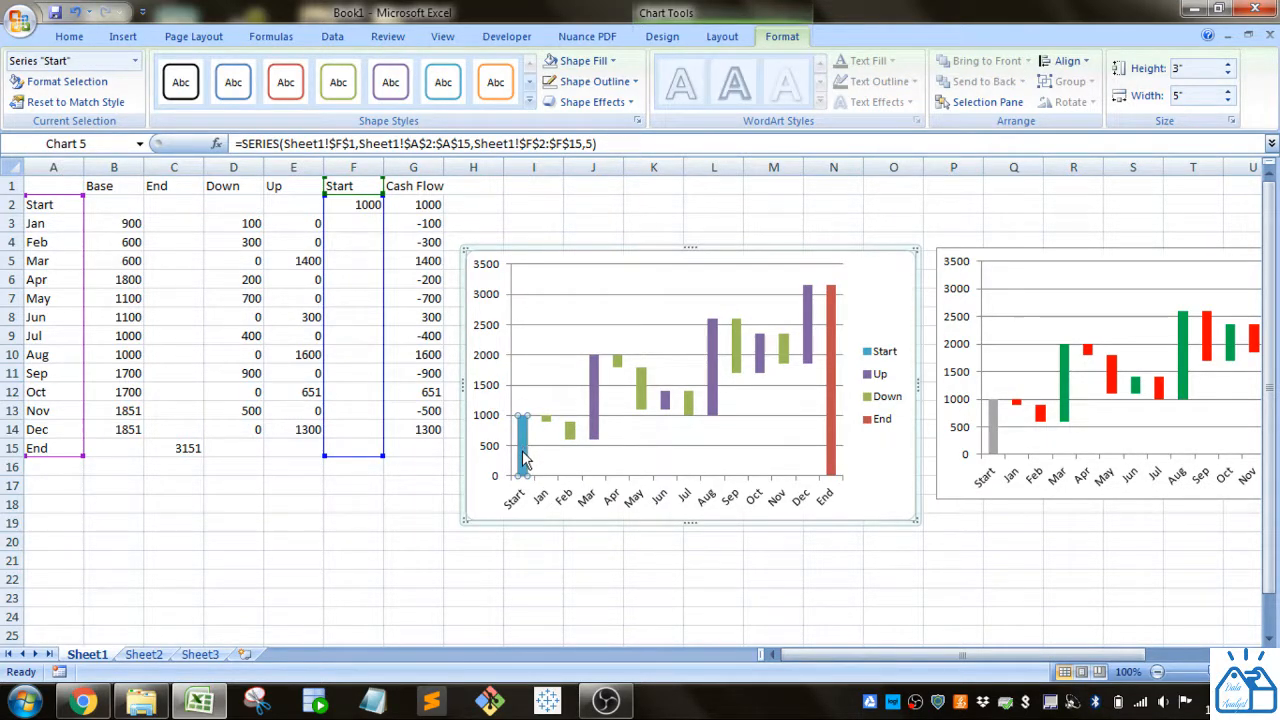
pyautogui.click(606, 62)
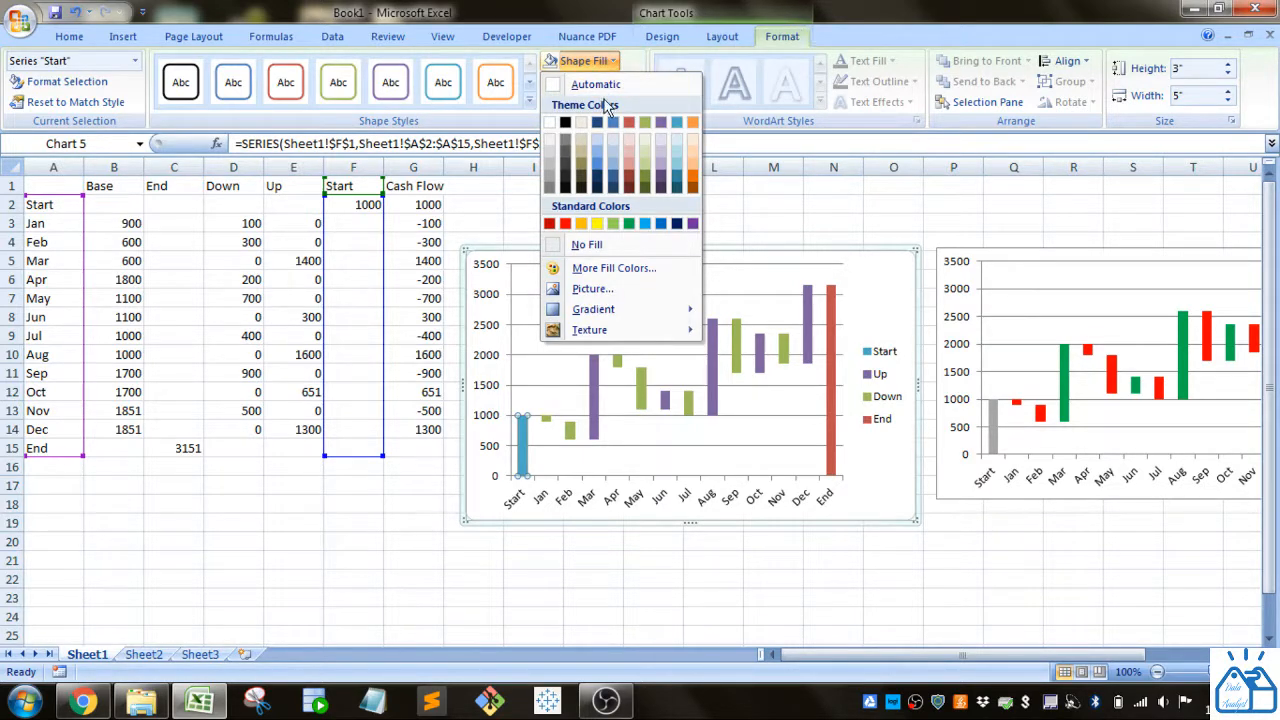
pyautogui.click(549, 166)
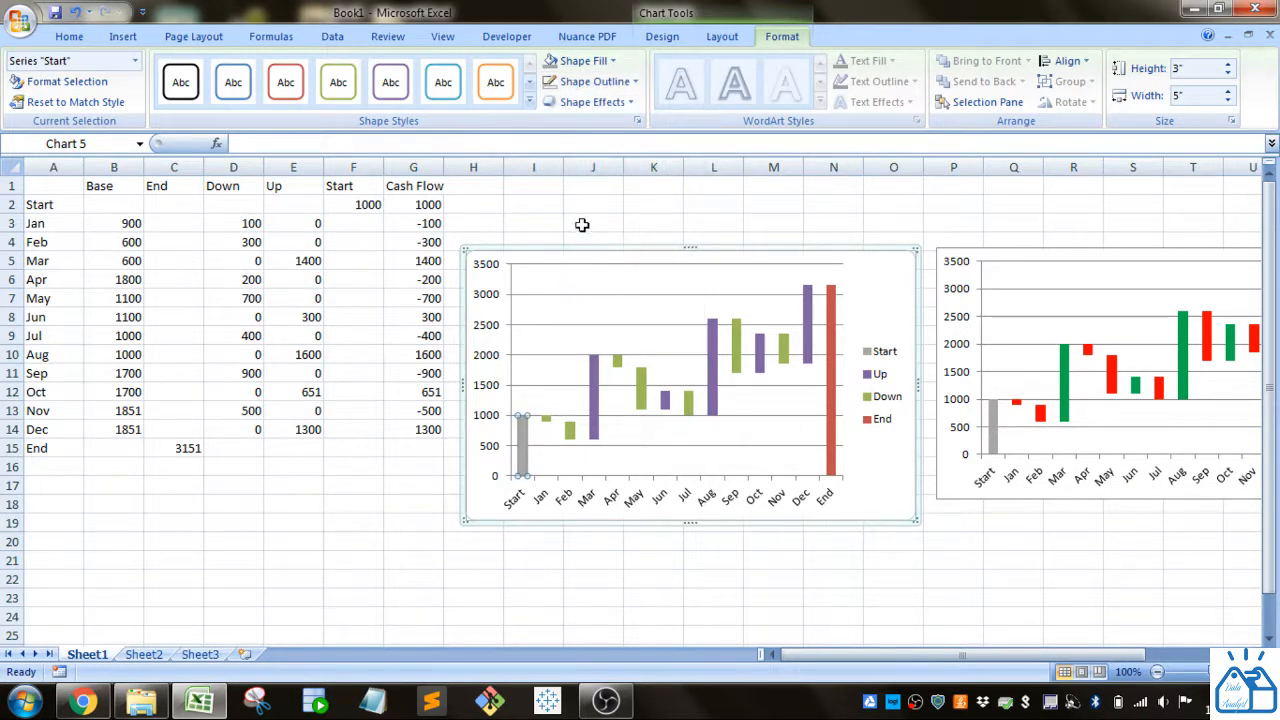
# Step: Fill the End bar with the same grey
pyautogui.click(828, 378)
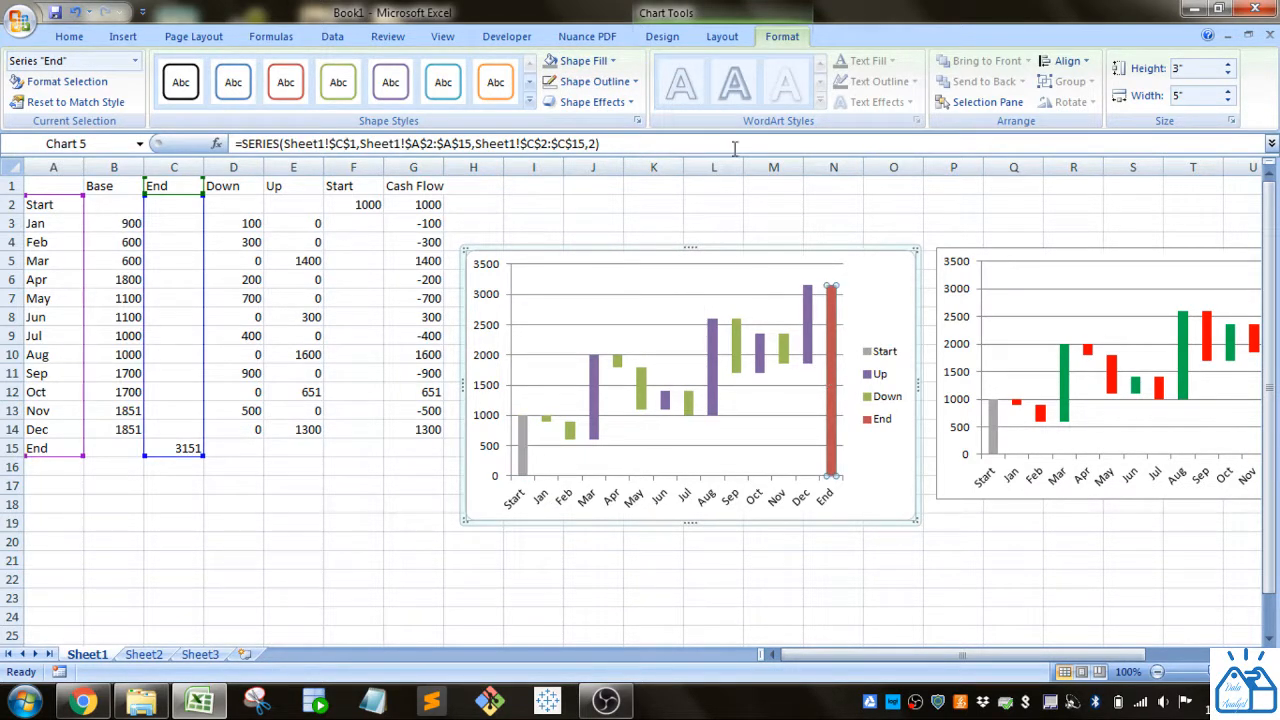
pyautogui.click(603, 66)
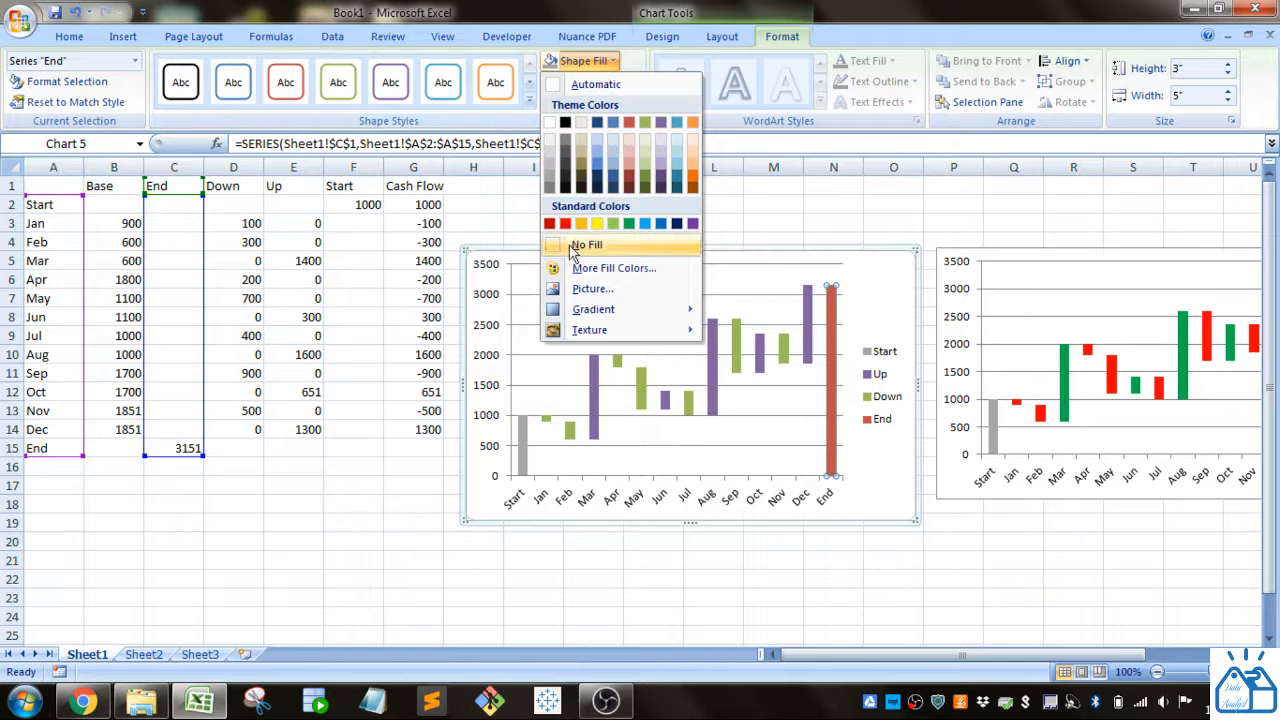
pyautogui.click(551, 180)
pyautogui.click(611, 545)
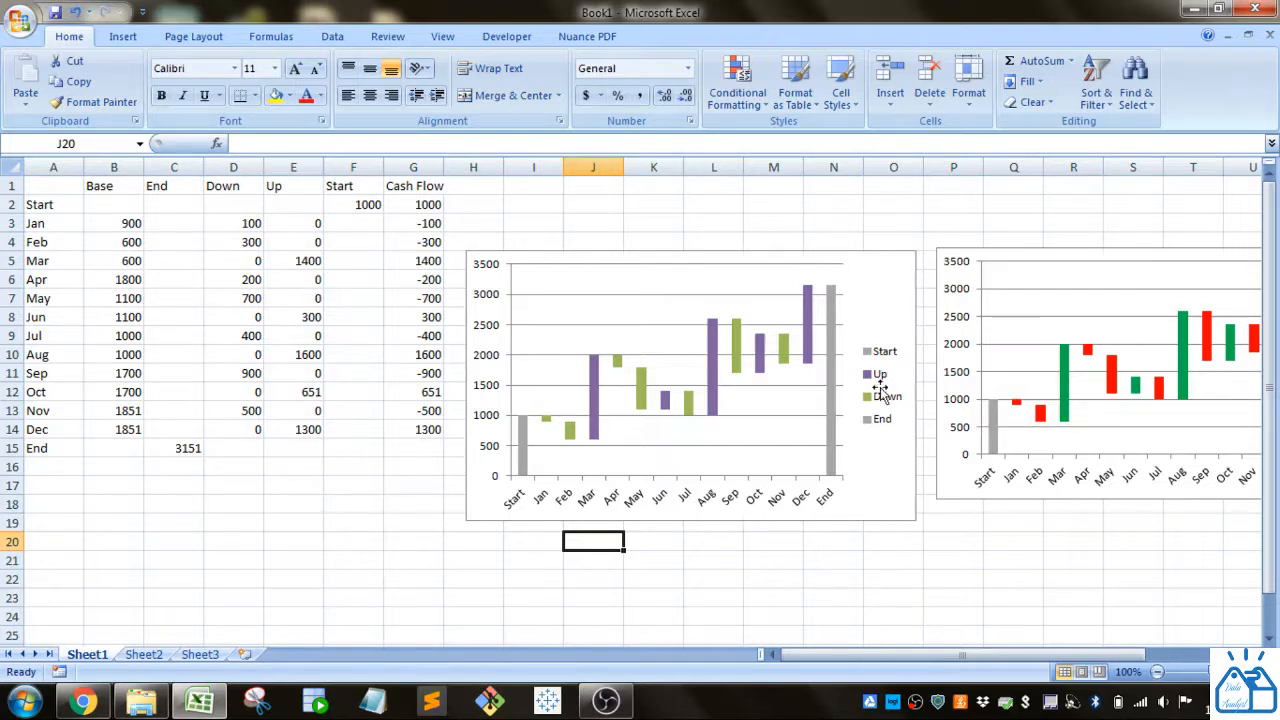
# Step: Colour the Down bars red, replacing an accidental green fill
pyautogui.click(570, 431)
pyautogui.click(585, 61)
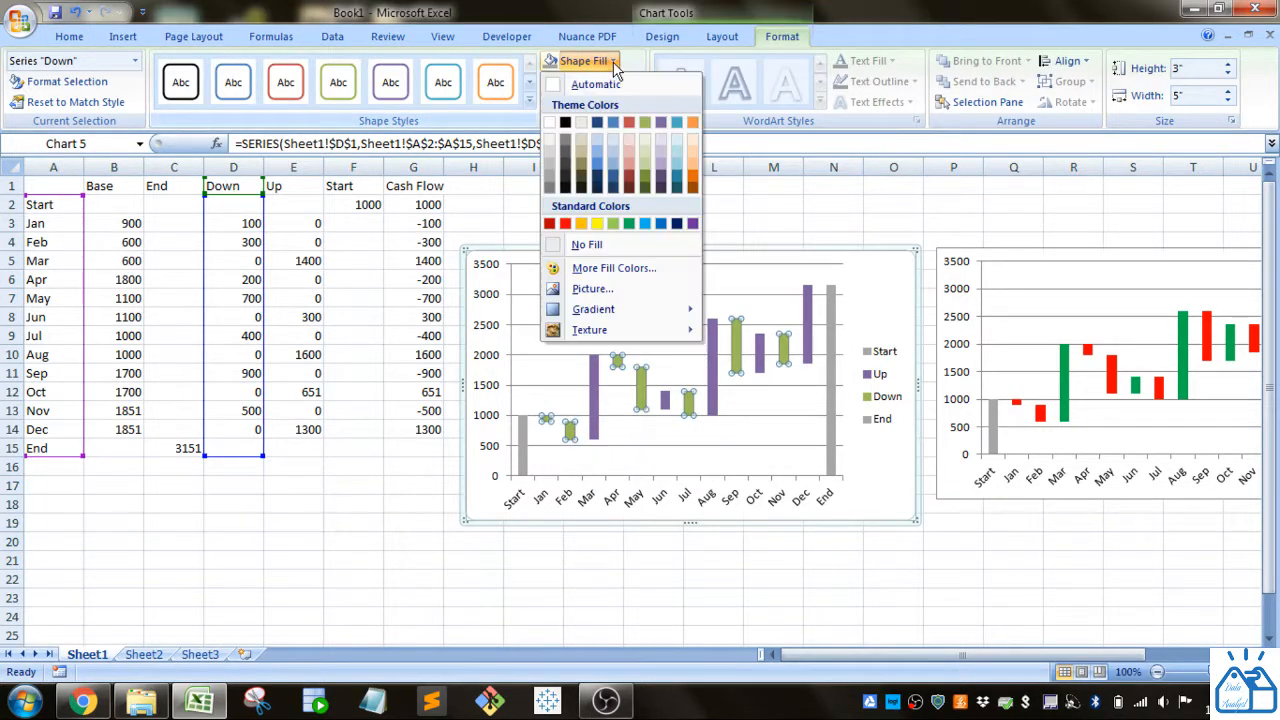
pyautogui.click(629, 223)
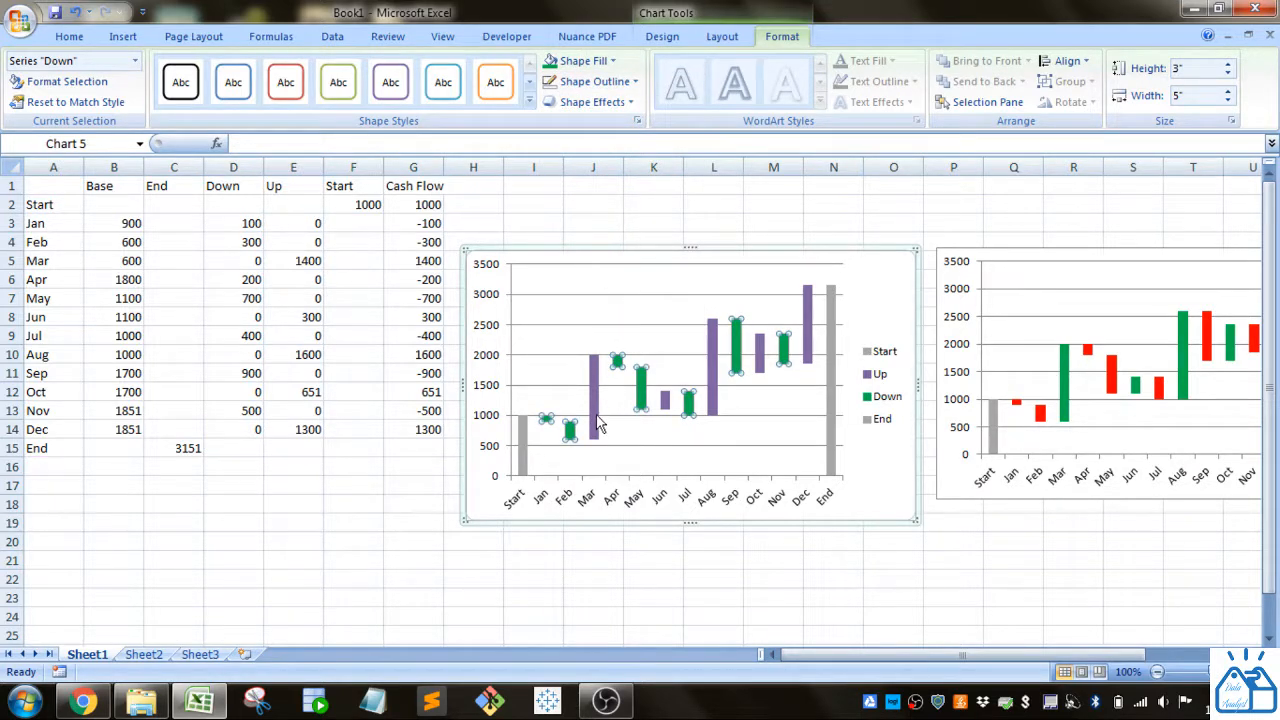
pyautogui.click(594, 418)
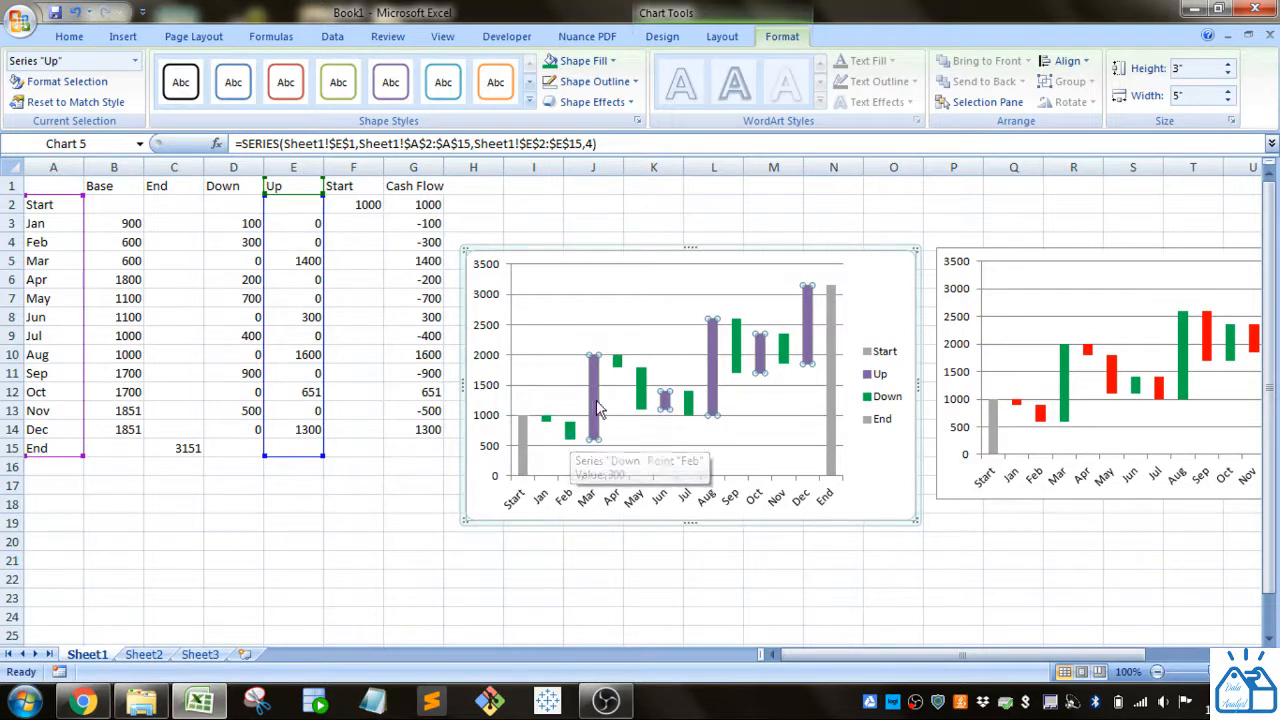
pyautogui.click(612, 62)
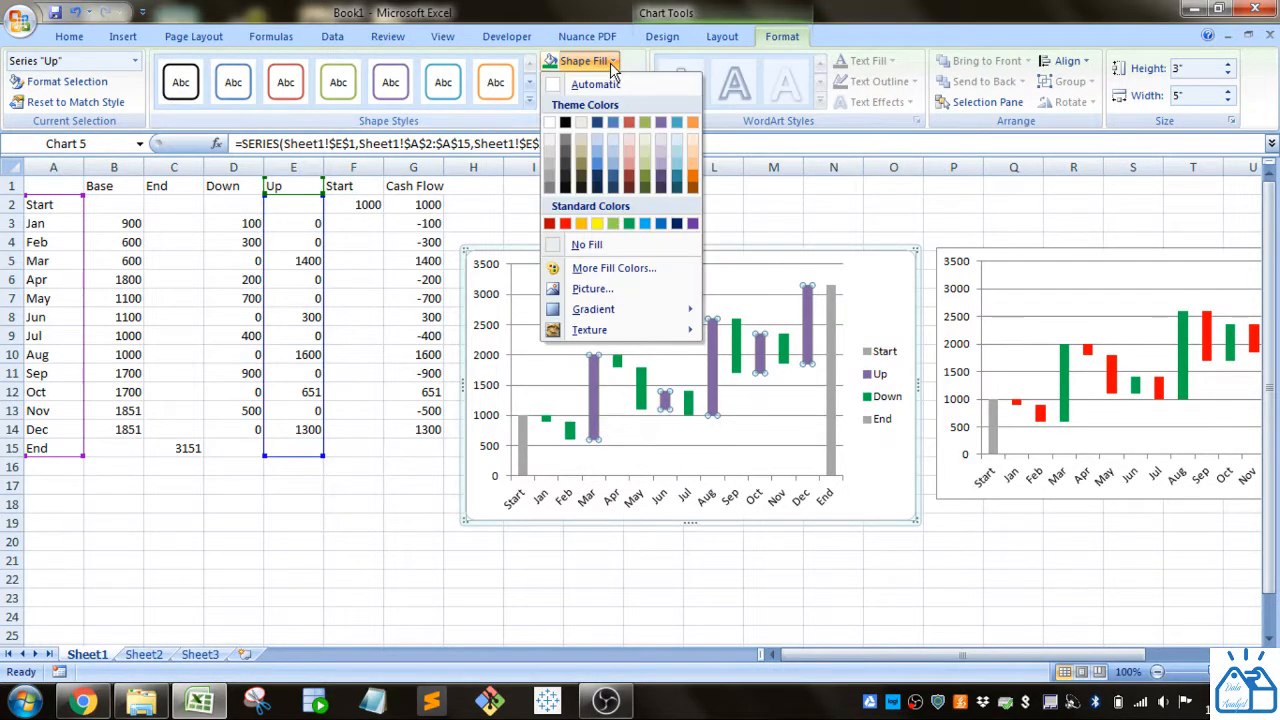
pyautogui.click(612, 66)
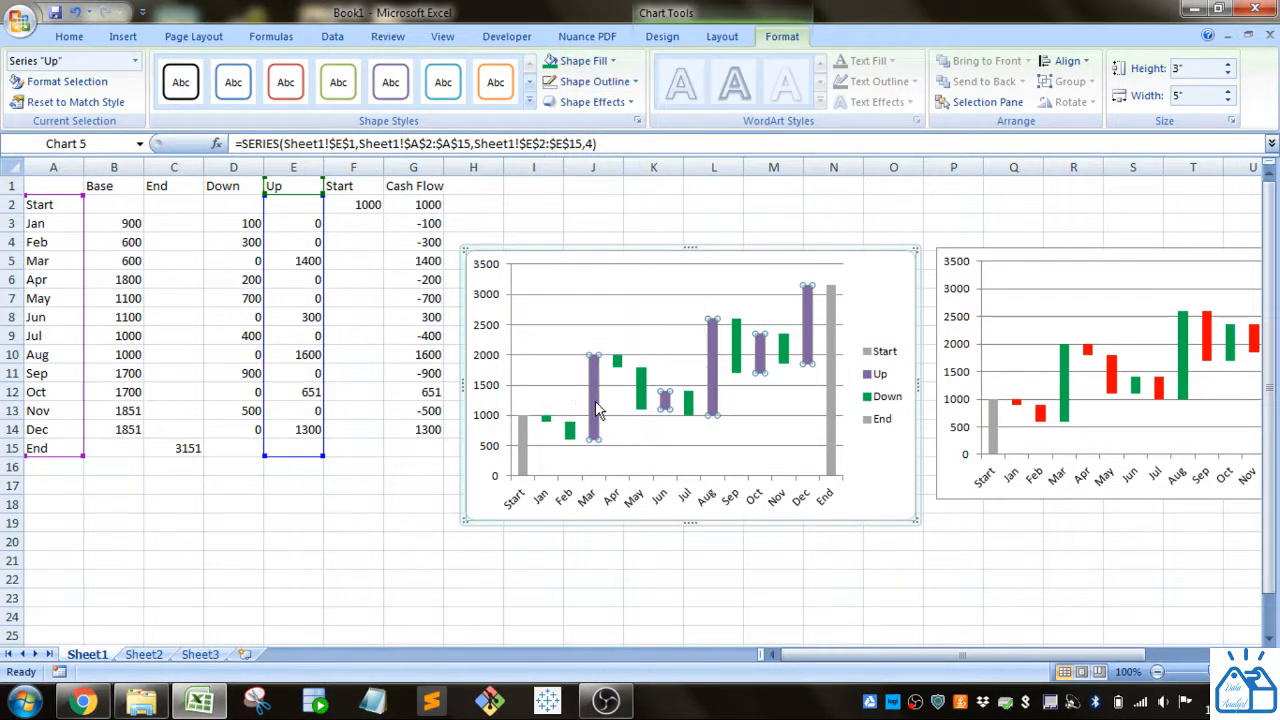
pyautogui.click(569, 432)
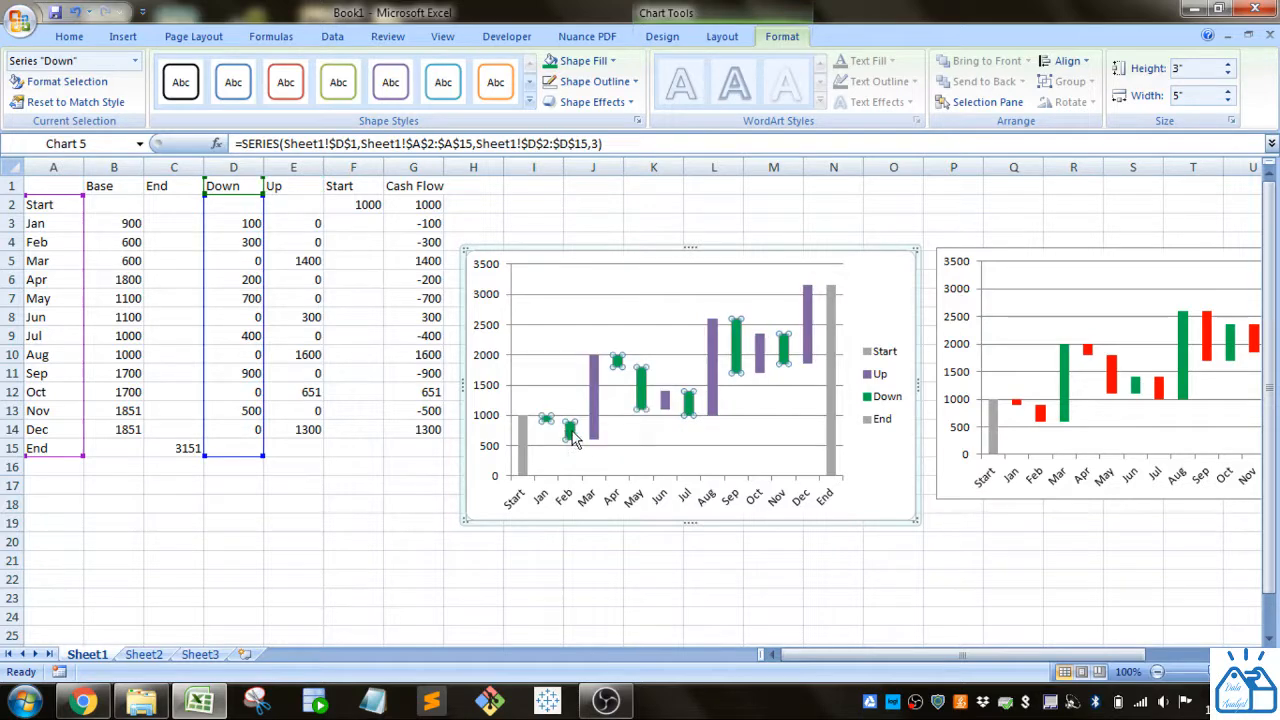
pyautogui.click(612, 63)
pyautogui.click(565, 223)
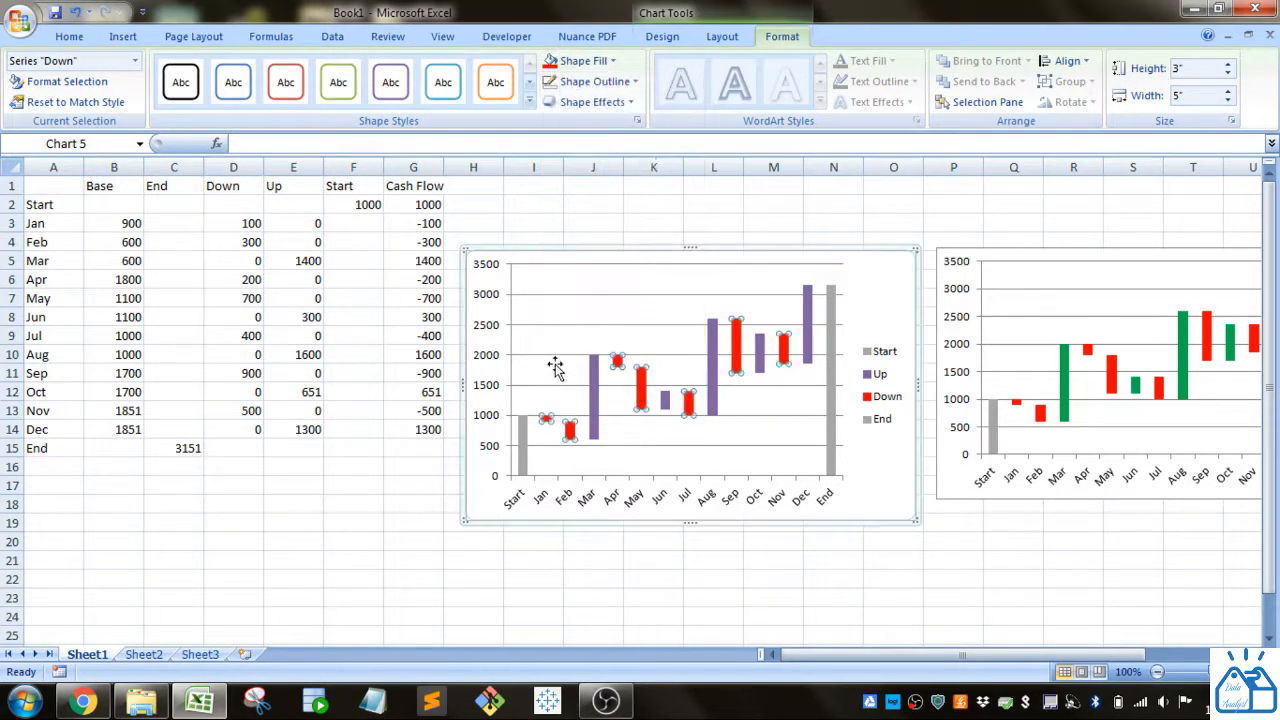
# Step: Fill the Up bars green
pyautogui.click(591, 400)
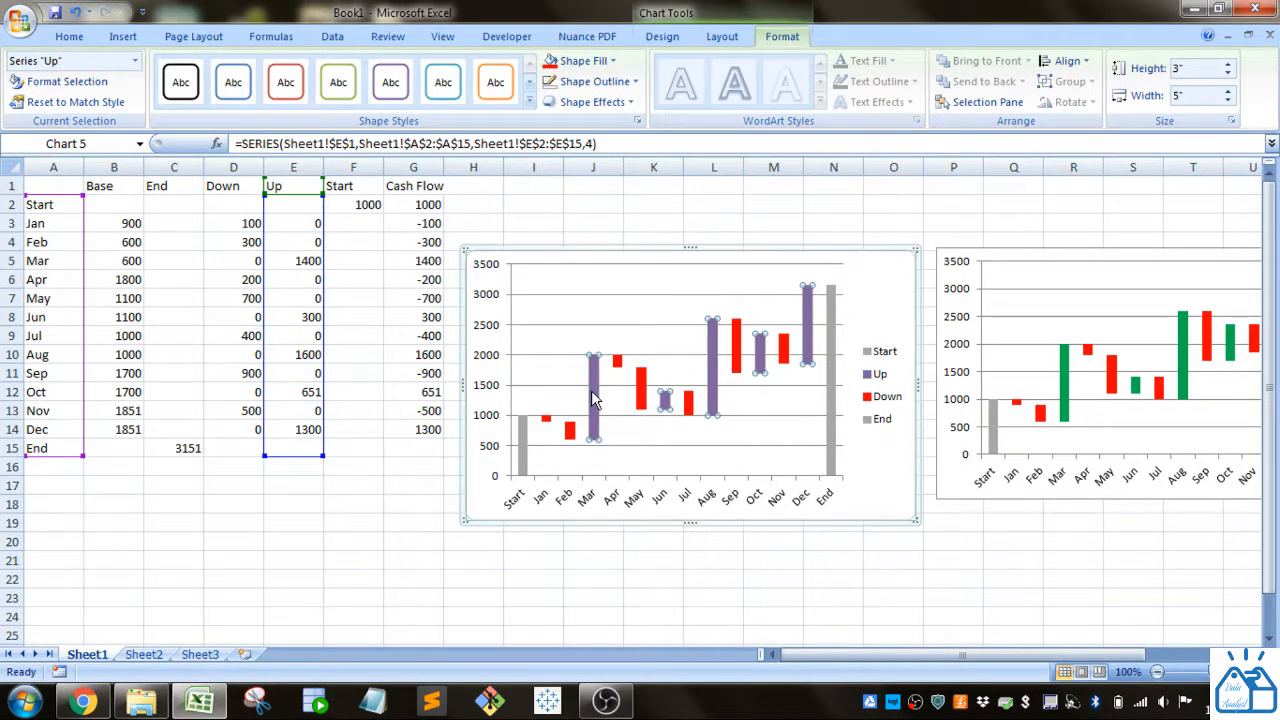
pyautogui.click(615, 62)
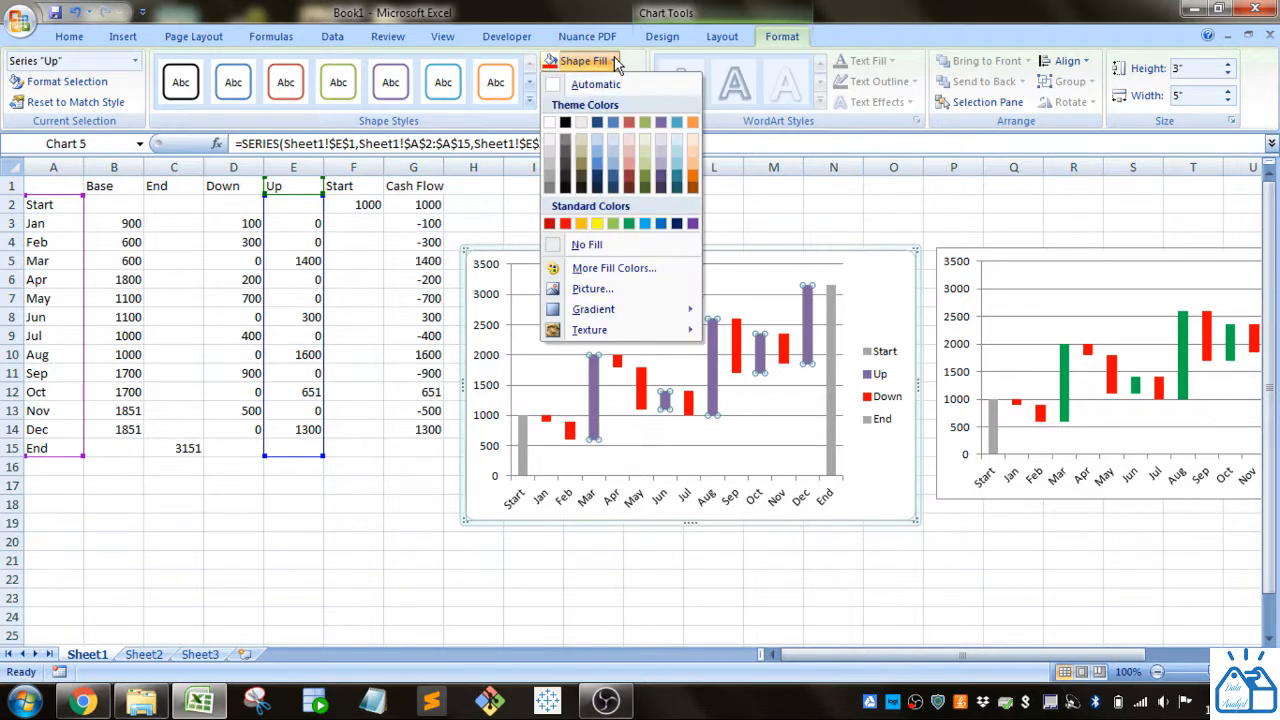
pyautogui.click(627, 223)
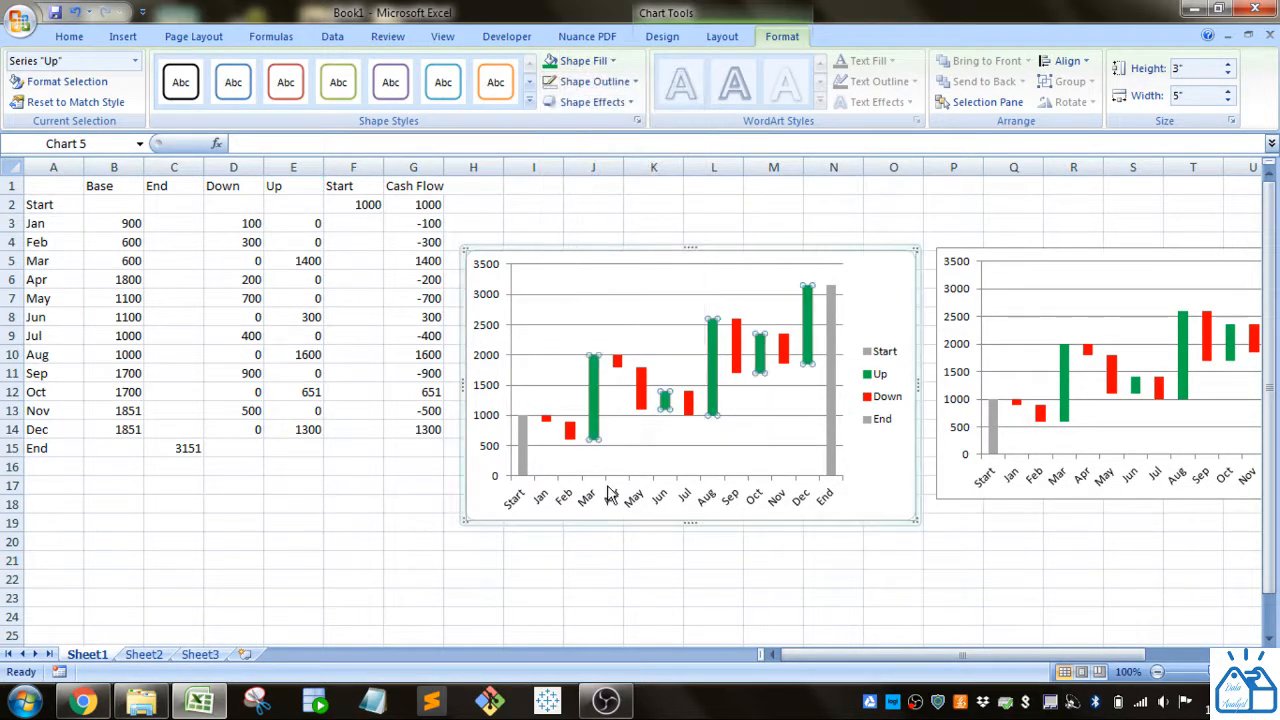
pyautogui.click(614, 432)
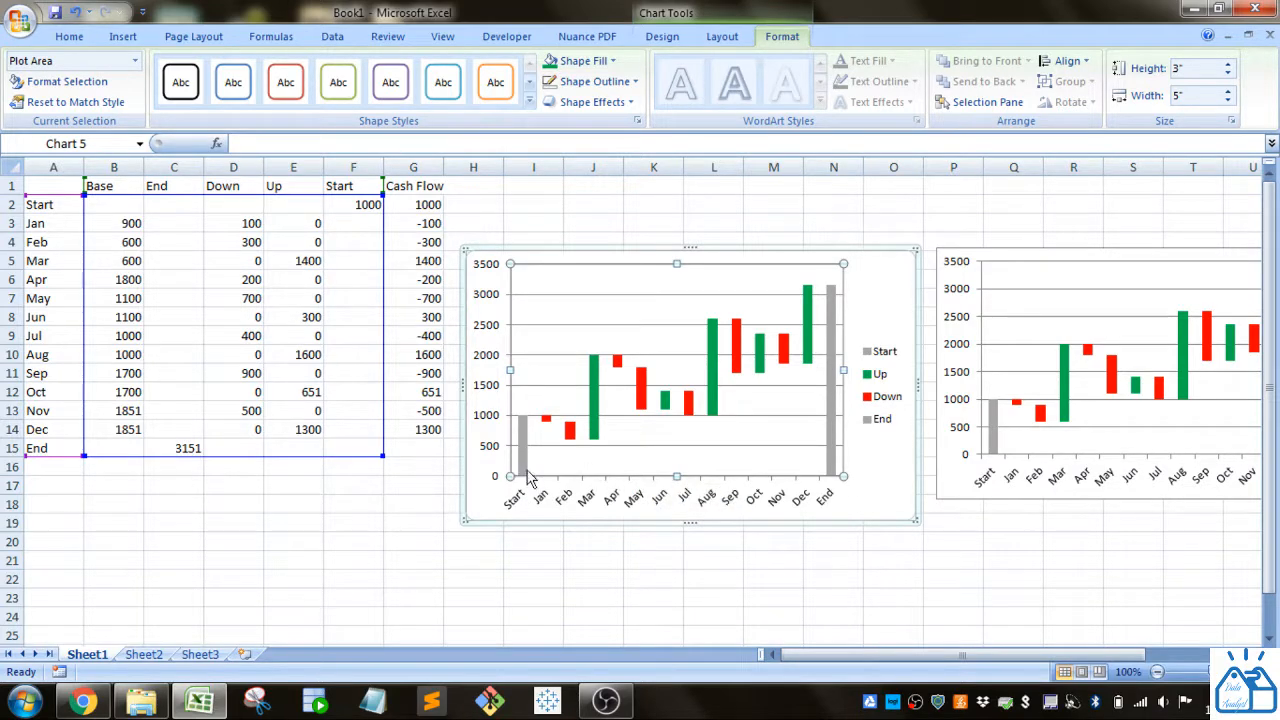
pyautogui.moveTo(548, 428)
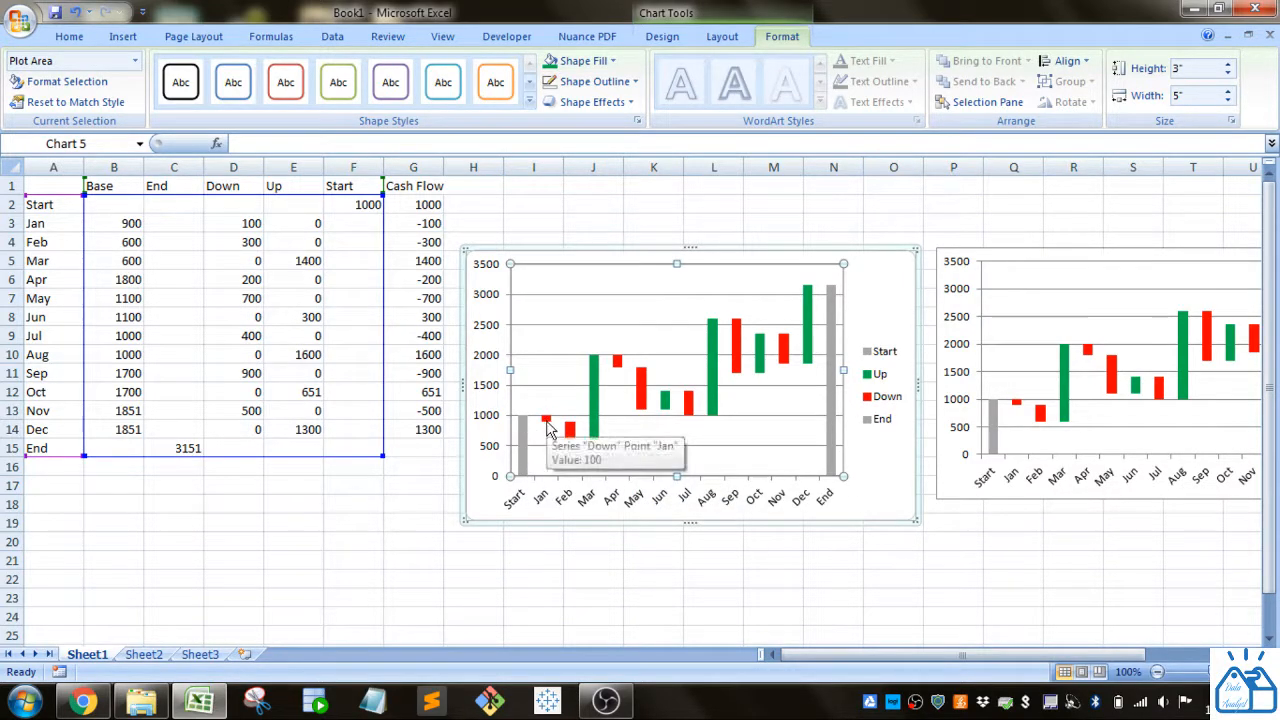
pyautogui.moveTo(574, 446)
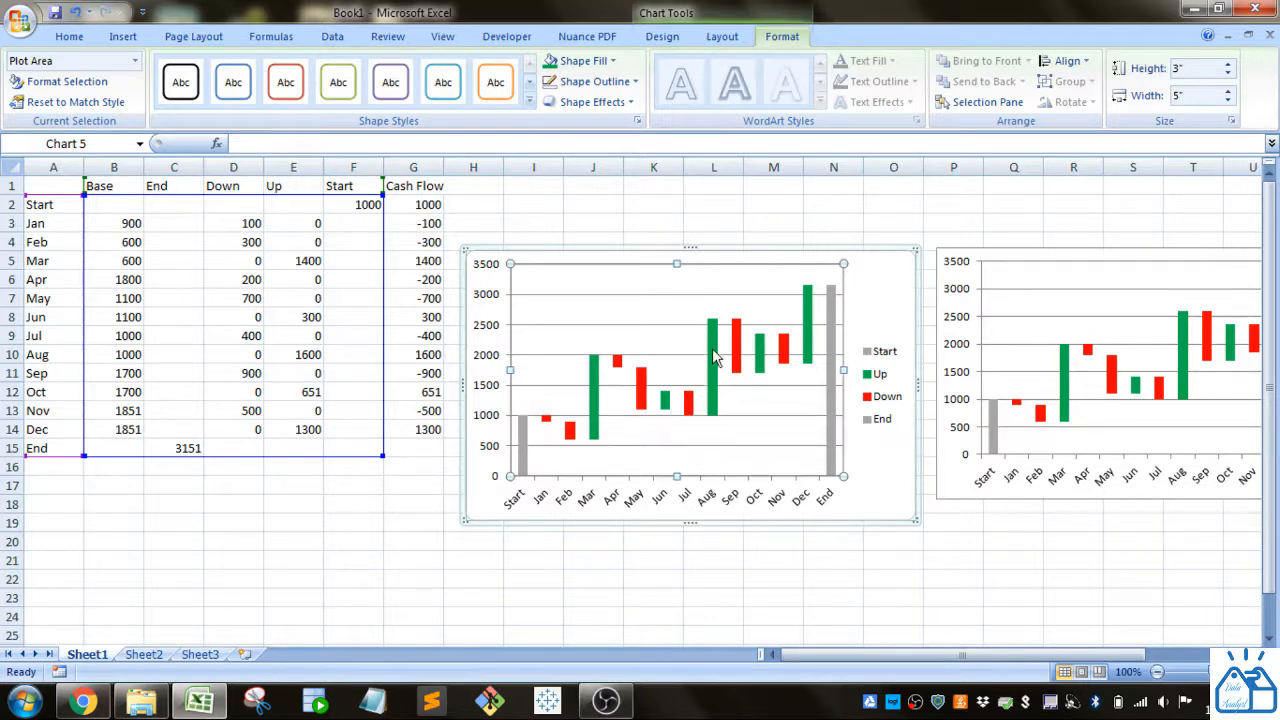
pyautogui.moveTo(832, 294)
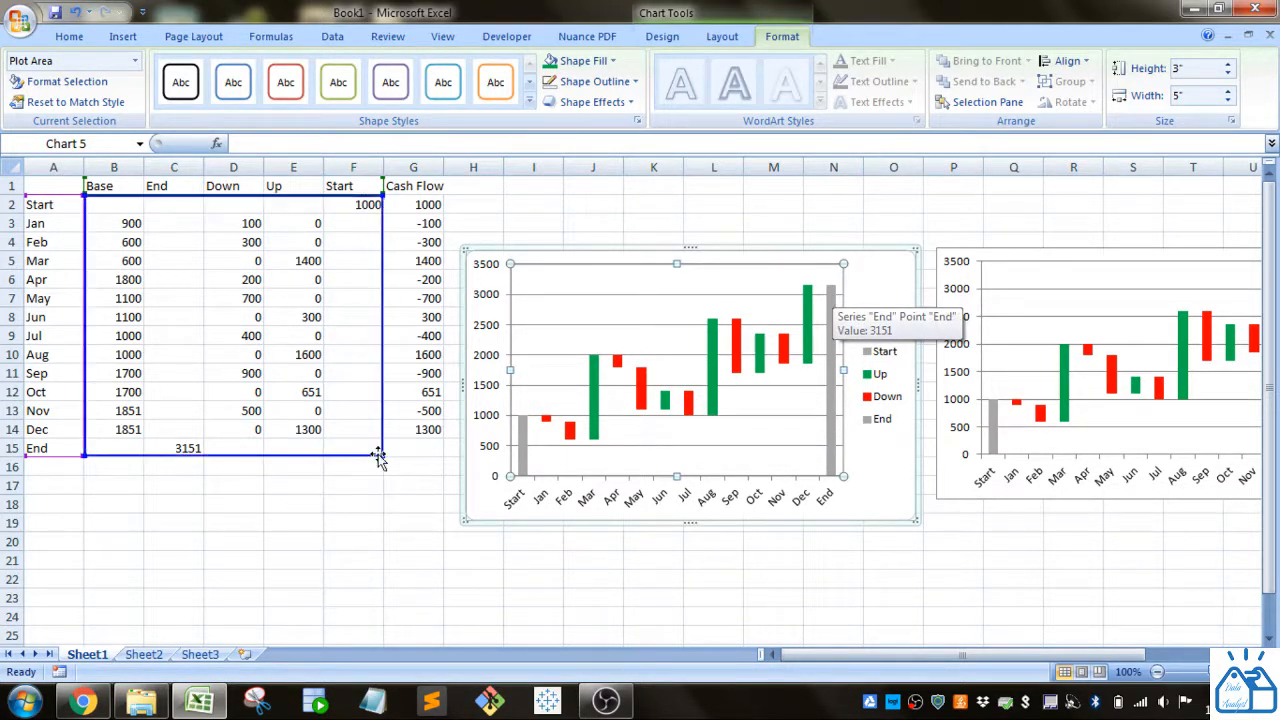
pyautogui.click(188, 449)
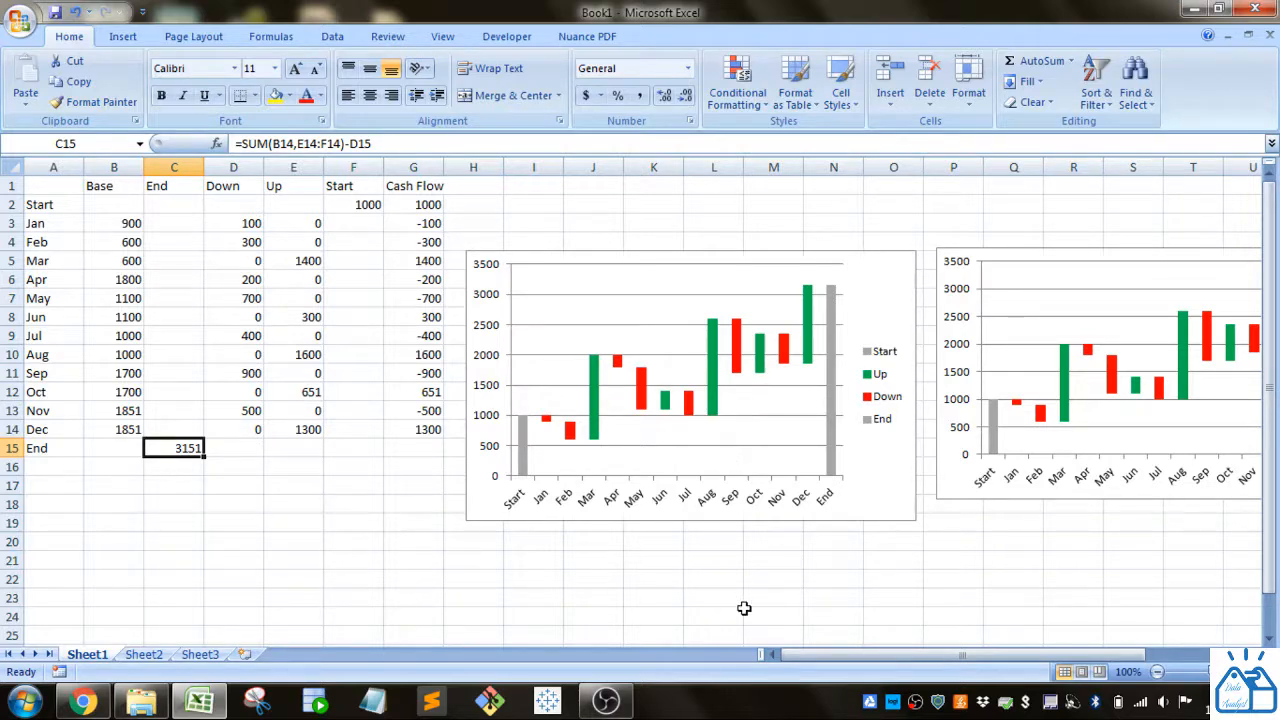
pyautogui.click(745, 612)
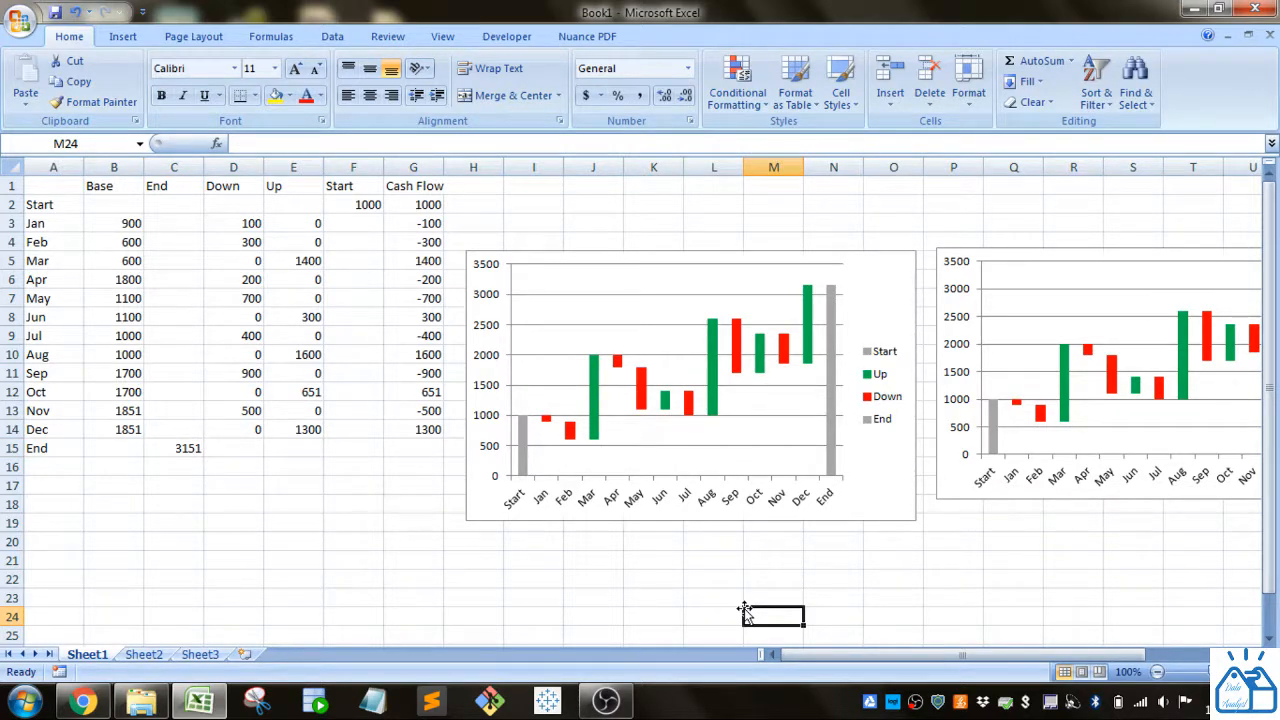